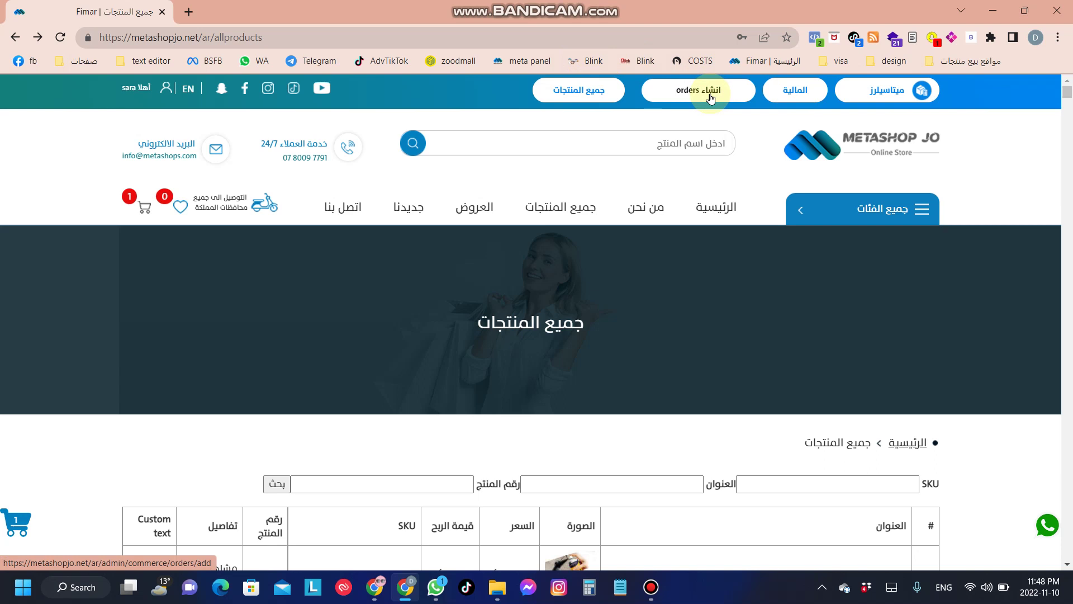
Step: Go to the Create a new order admin page via the 'انشاء orders' top-bar button
{"action": "left_click", "coordinate": [711, 97]}
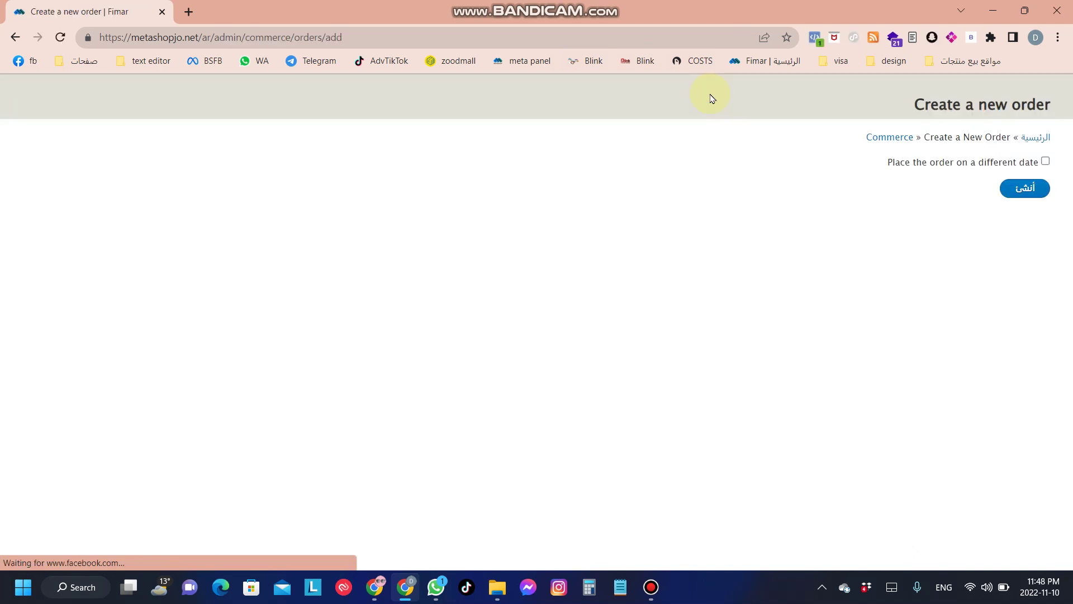
Step: Create a new blank order with 'أنشئ'
{"action": "left_click", "coordinate": [1034, 200]}
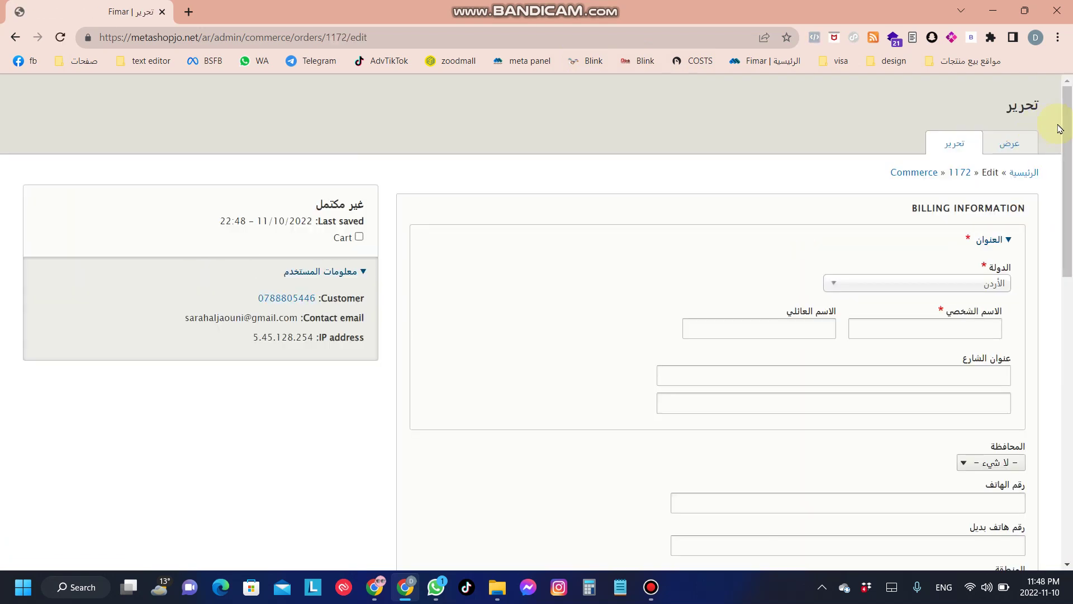
{"action": "left_click_drag", "start_coordinate": [1070, 132], "coordinate": [1071, 161]}
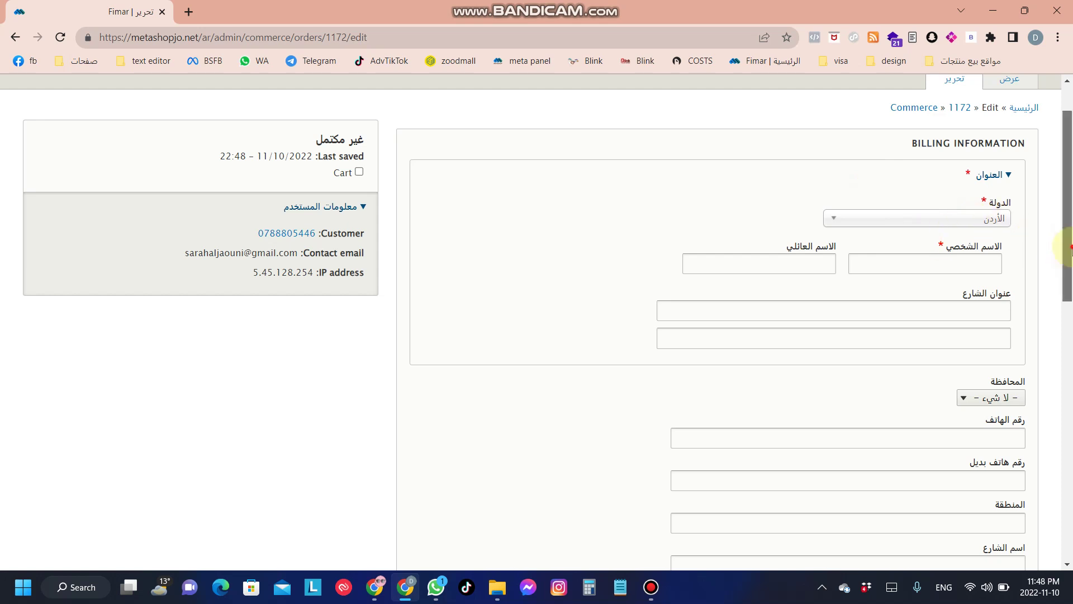
{"action": "left_click_drag", "start_coordinate": [1071, 251], "coordinate": [1070, 285]}
Step: Enter the customer's billing first name, family name and both street address lines
{"action": "left_click", "coordinate": [961, 175]}
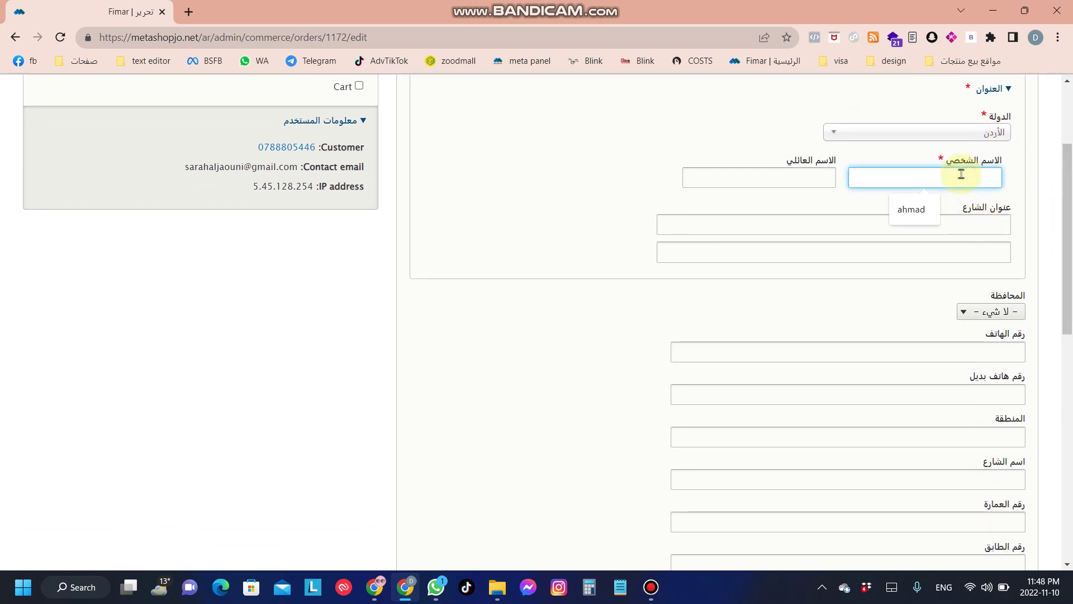
{"action": "type", "text": "ahmad"}
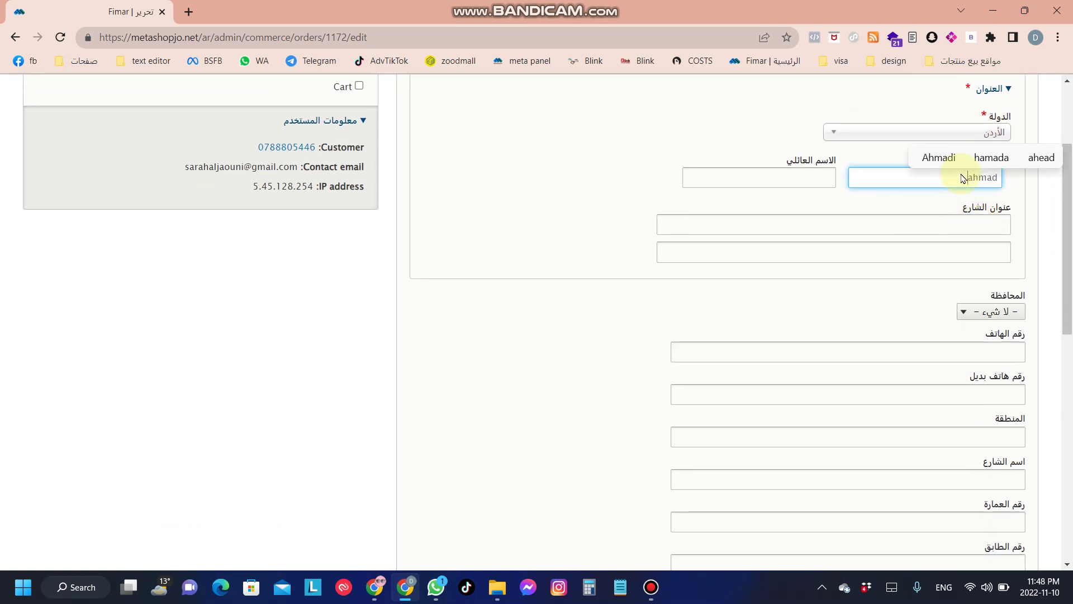
{"action": "left_click", "coordinate": [781, 181]}
{"action": "type", "text": "ahmad"}
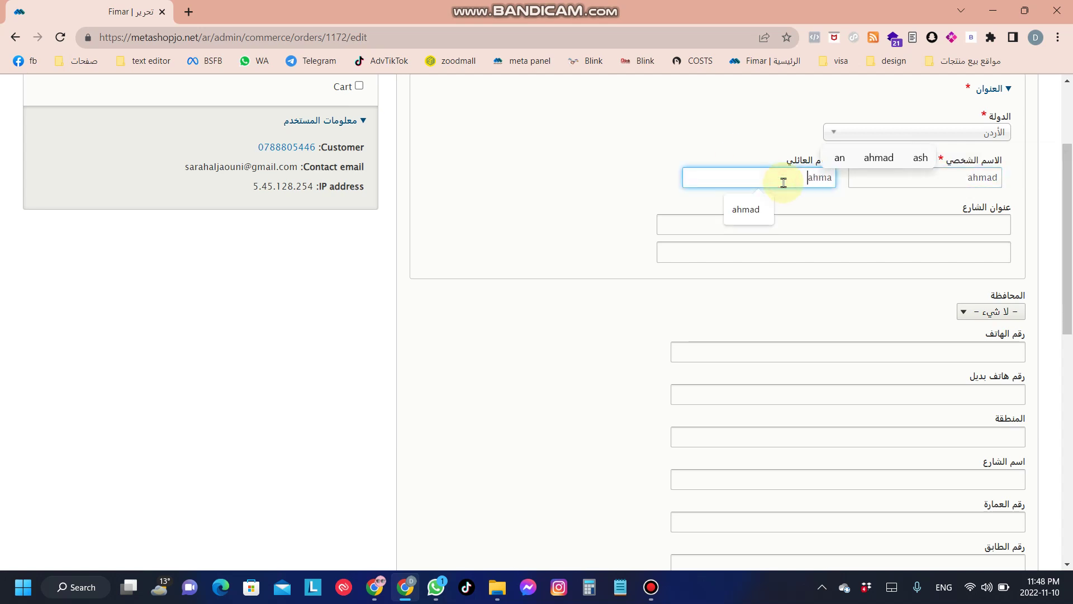
{"action": "left_click", "coordinate": [956, 222]}
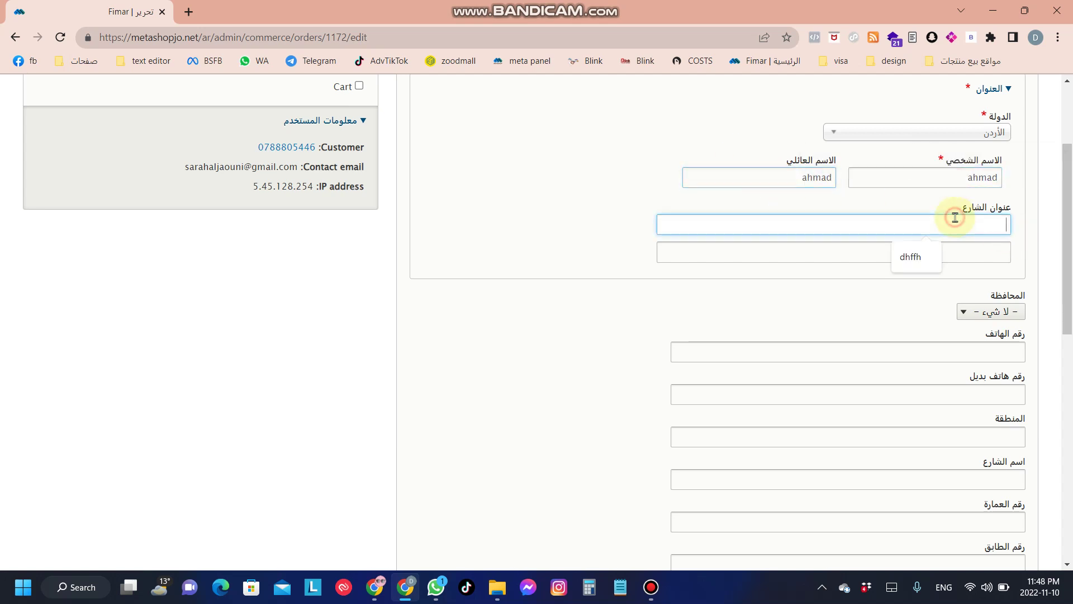
{"action": "type", "text": "hhk"}
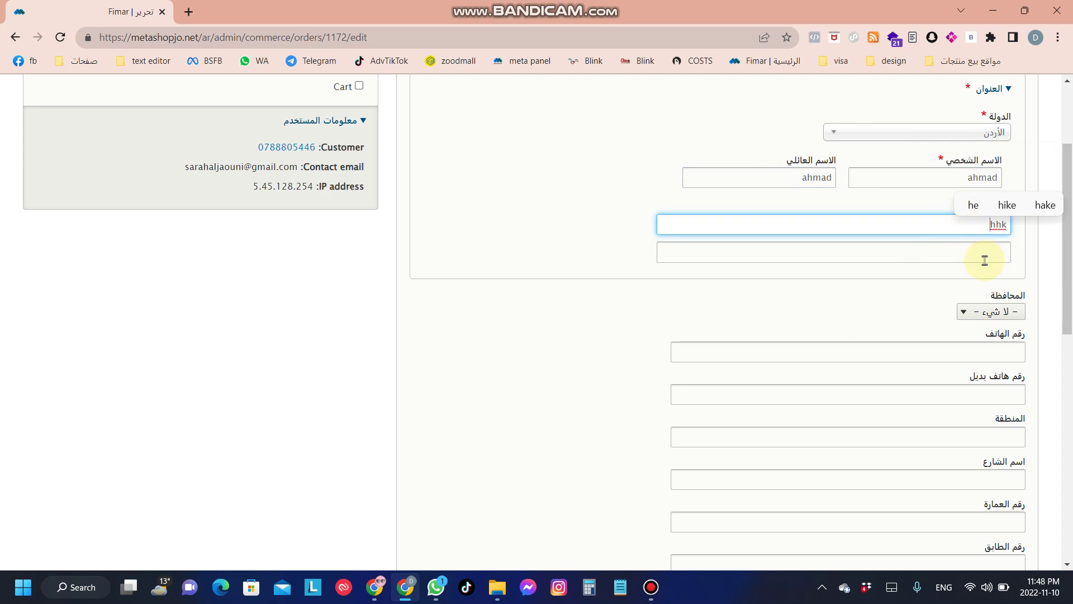
{"action": "left_click", "coordinate": [983, 257]}
{"action": "type", "text": "jkkkk"}
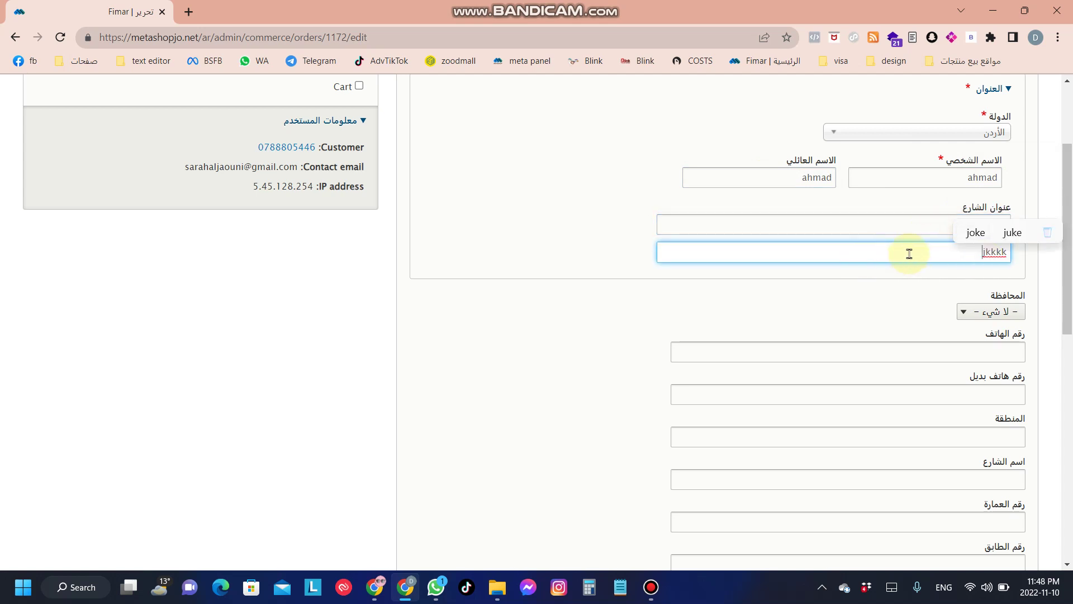
{"action": "left_click", "coordinate": [658, 143]}
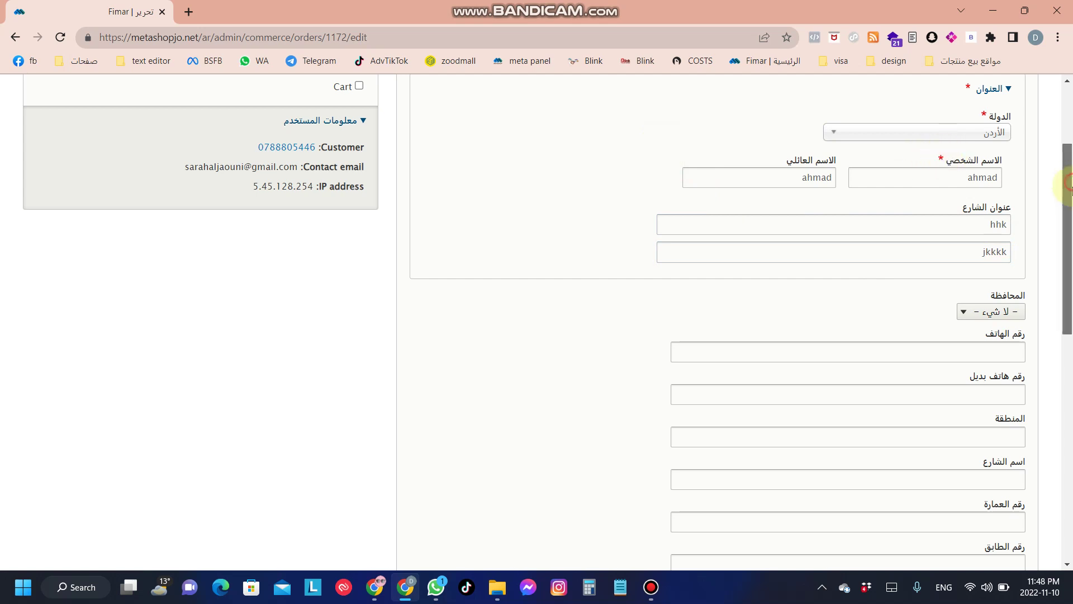
{"action": "scroll", "coordinate": [943, 162], "scroll_direction": "down", "scroll_amount": 2}
Step: Set the billing governorate (المحافظة) to Amman (عمان)
{"action": "left_click", "coordinate": [973, 220]}
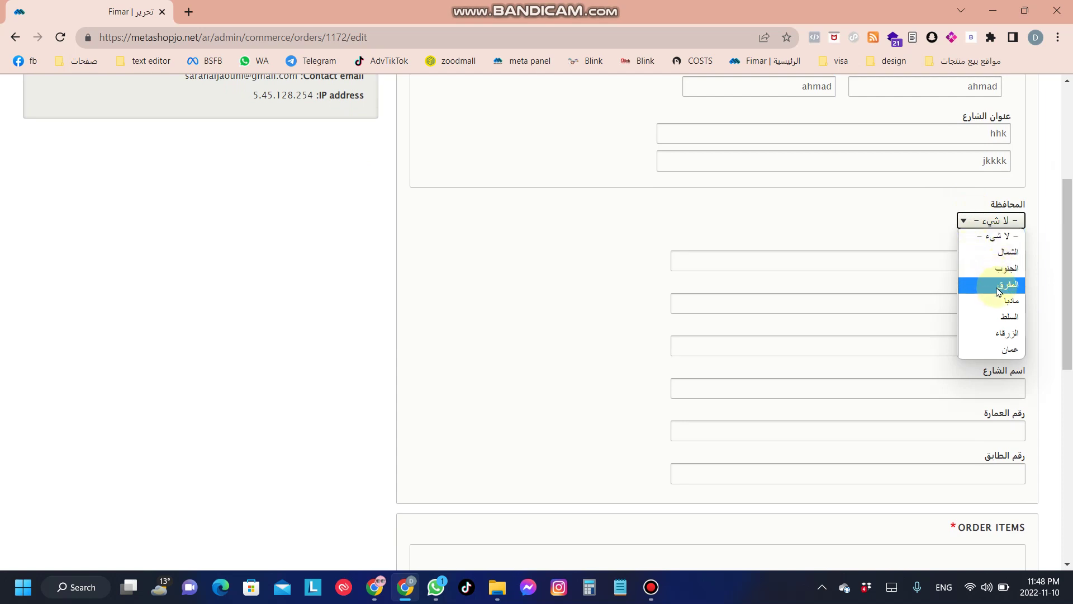
{"action": "left_click", "coordinate": [1008, 350]}
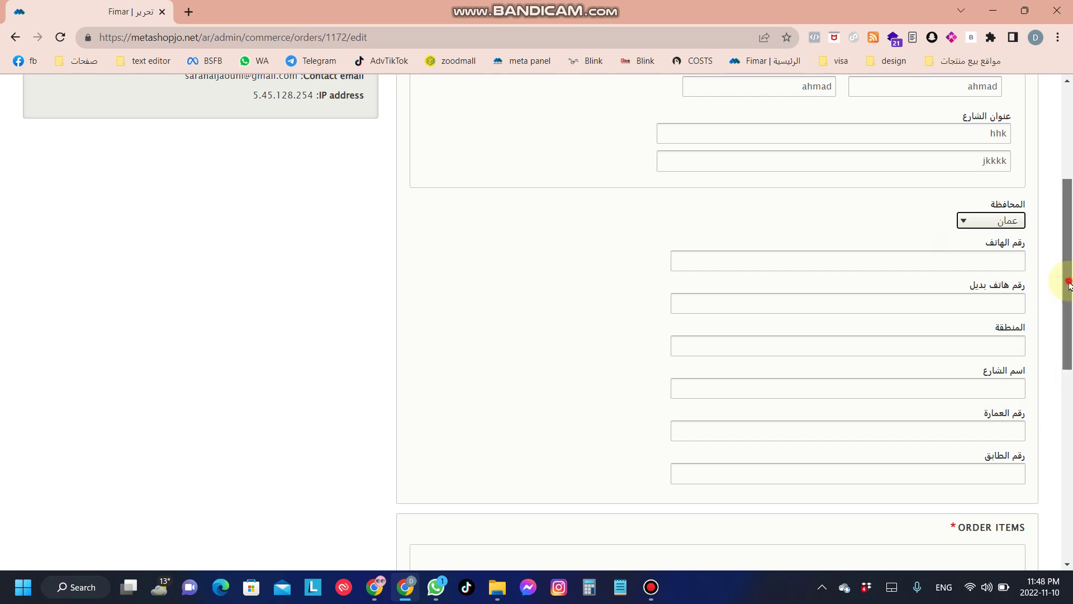
{"action": "left_click_drag", "start_coordinate": [1067, 293], "coordinate": [1067, 307]}
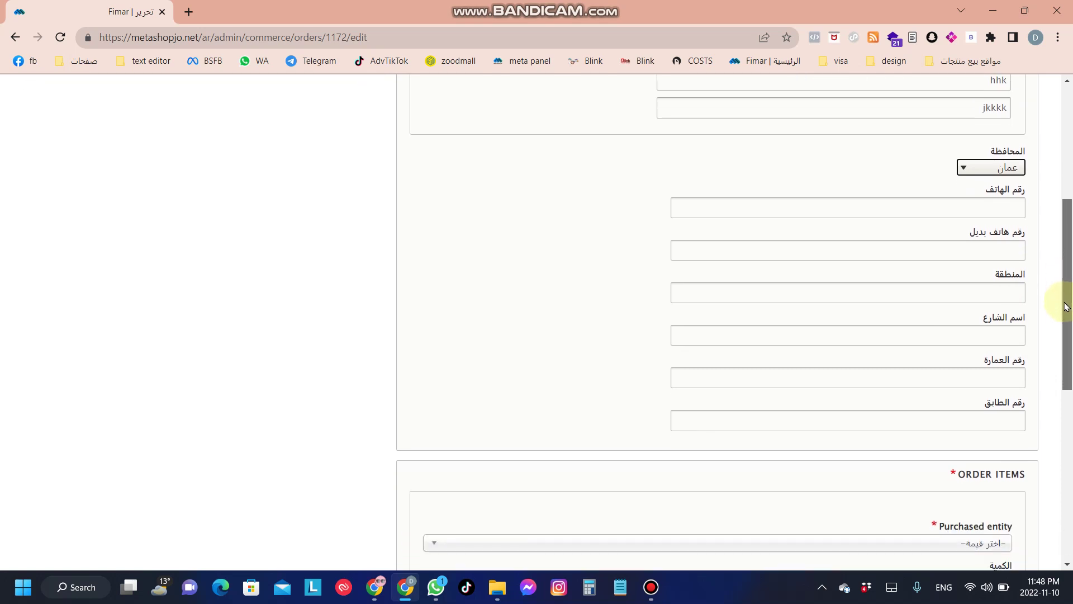
Step: Enter the customer's phone number and leave the remaining address fields as they are
{"action": "left_click", "coordinate": [969, 205]}
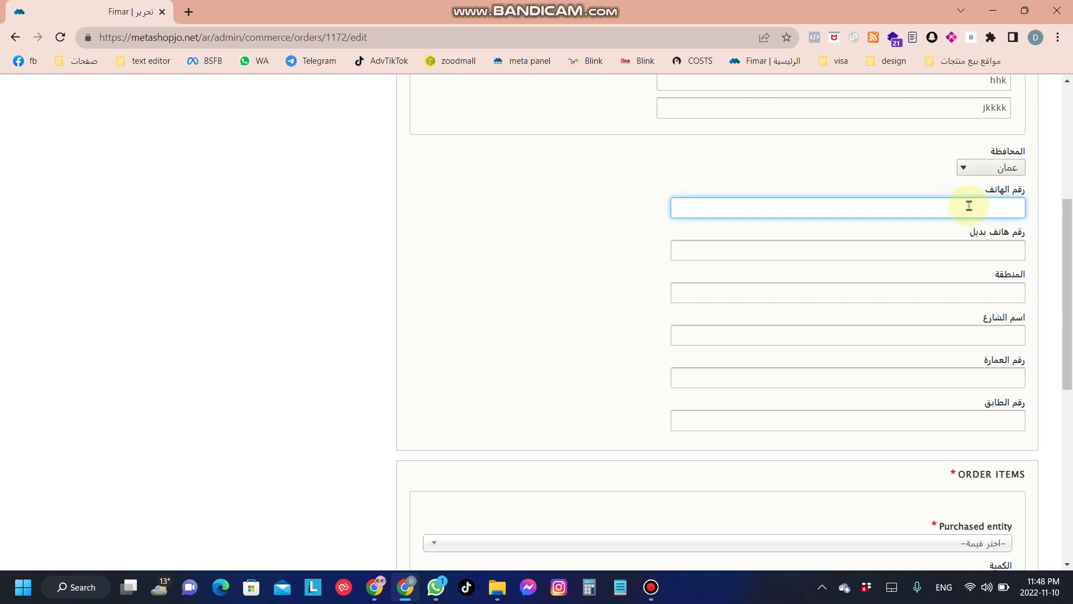
{"action": "type", "text": "0788888888"}
{"action": "left_click", "coordinate": [960, 245]}
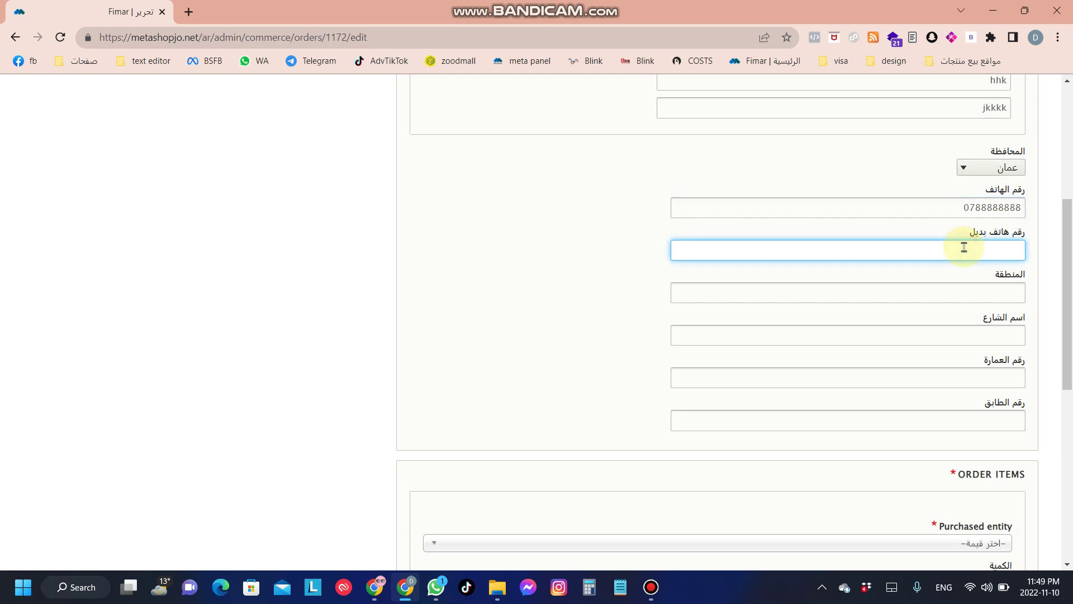
{"action": "left_click", "coordinate": [995, 297]}
{"action": "left_click", "coordinate": [996, 333]}
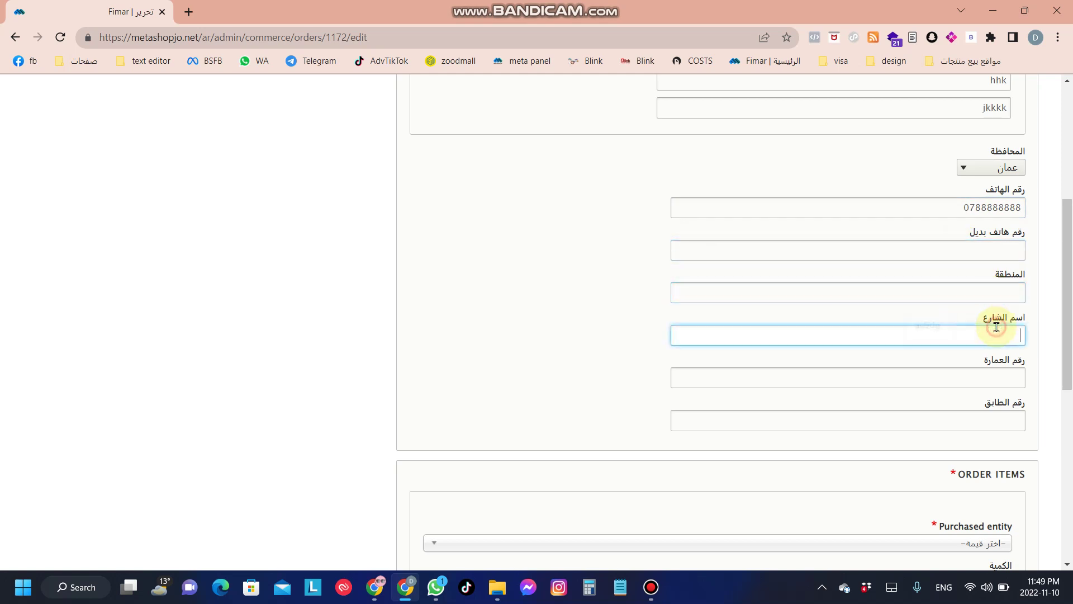
{"action": "left_click", "coordinate": [1000, 381]}
{"action": "left_click", "coordinate": [997, 421]}
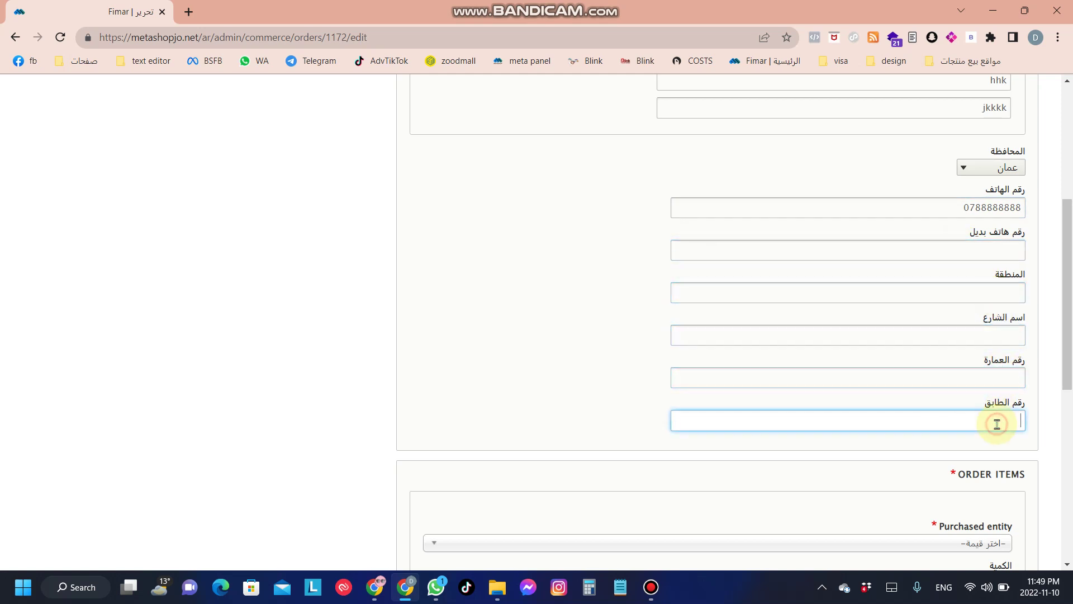
{"action": "left_click", "coordinate": [540, 280]}
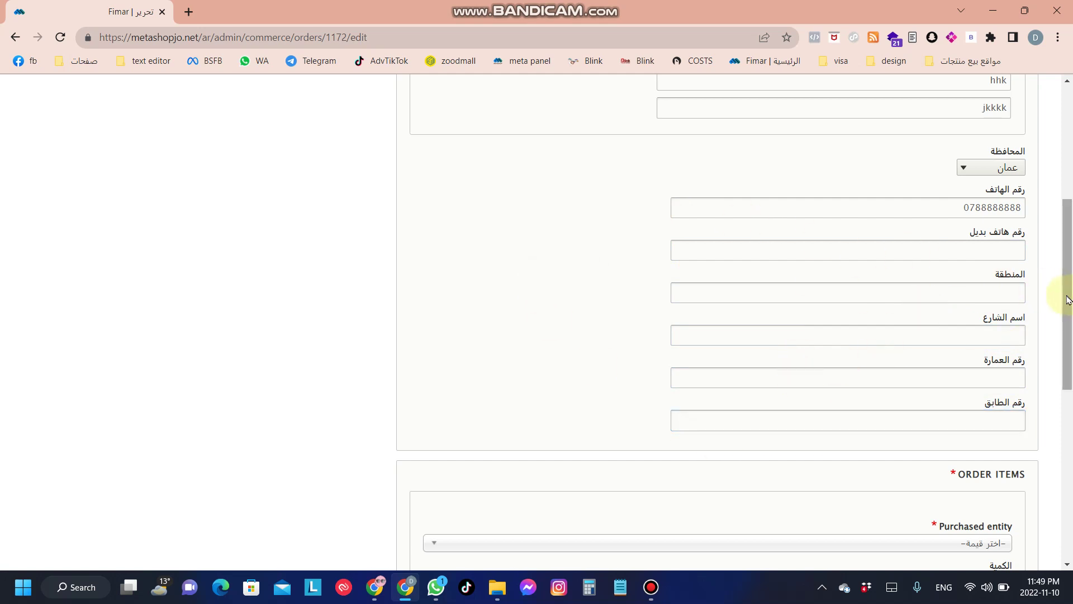
{"action": "left_click_drag", "start_coordinate": [1067, 296], "coordinate": [1070, 417]}
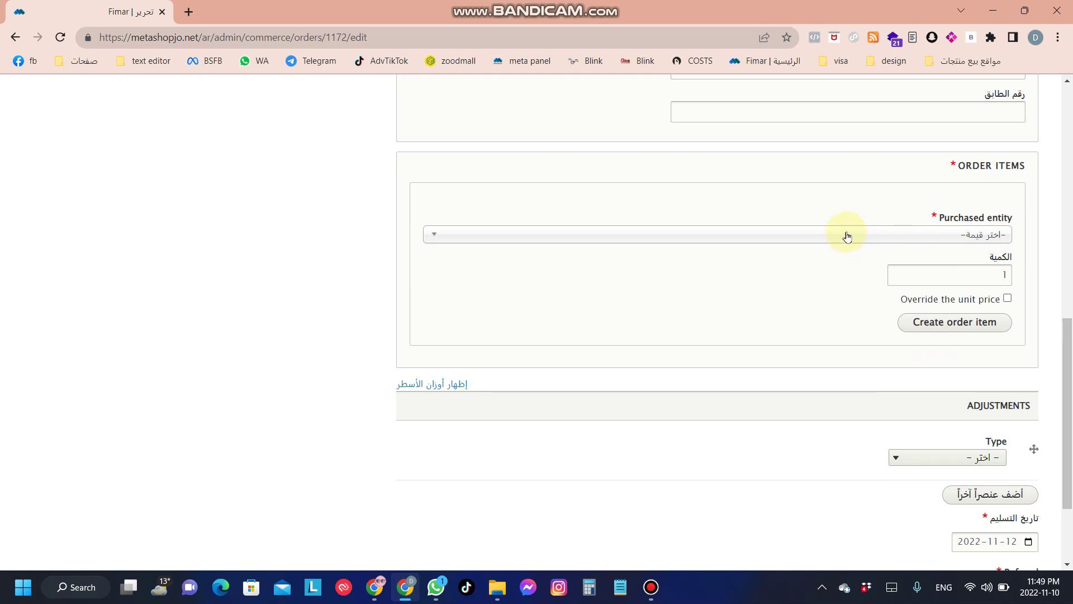
Step: Add product 73, Rabbit Shaped Cat Hat, as an order item with unit price overridden to 15
{"action": "left_click", "coordinate": [815, 234]}
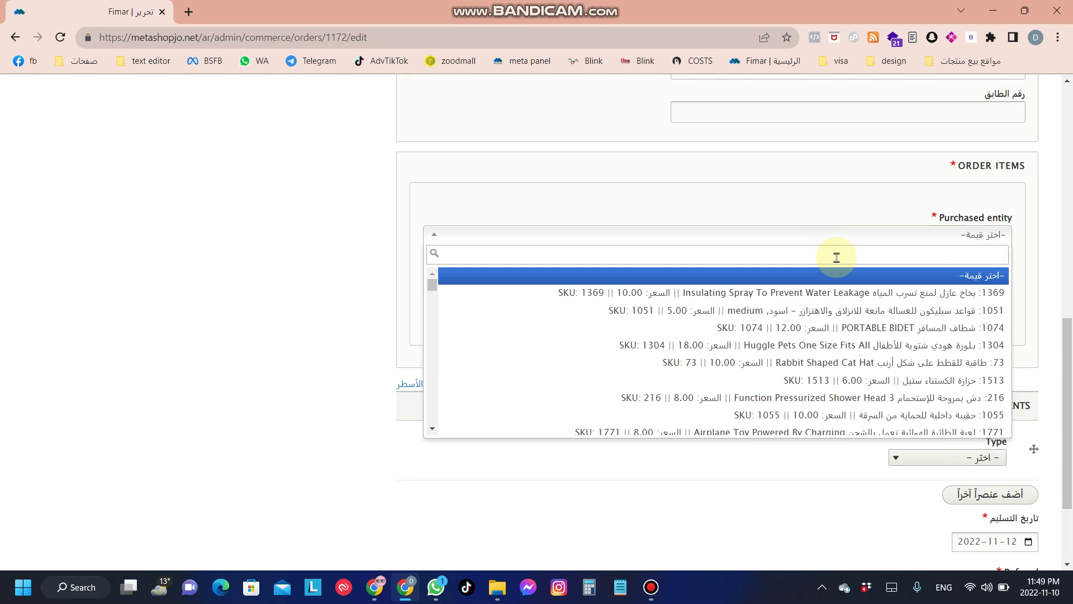
{"action": "type", "text": "73"}
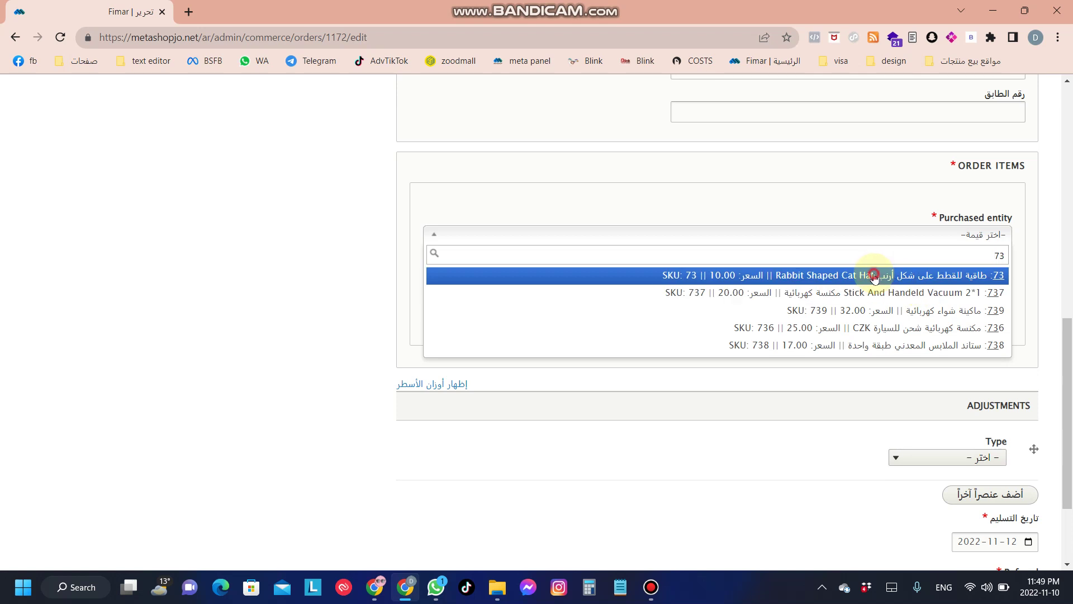
{"action": "left_click", "coordinate": [874, 277]}
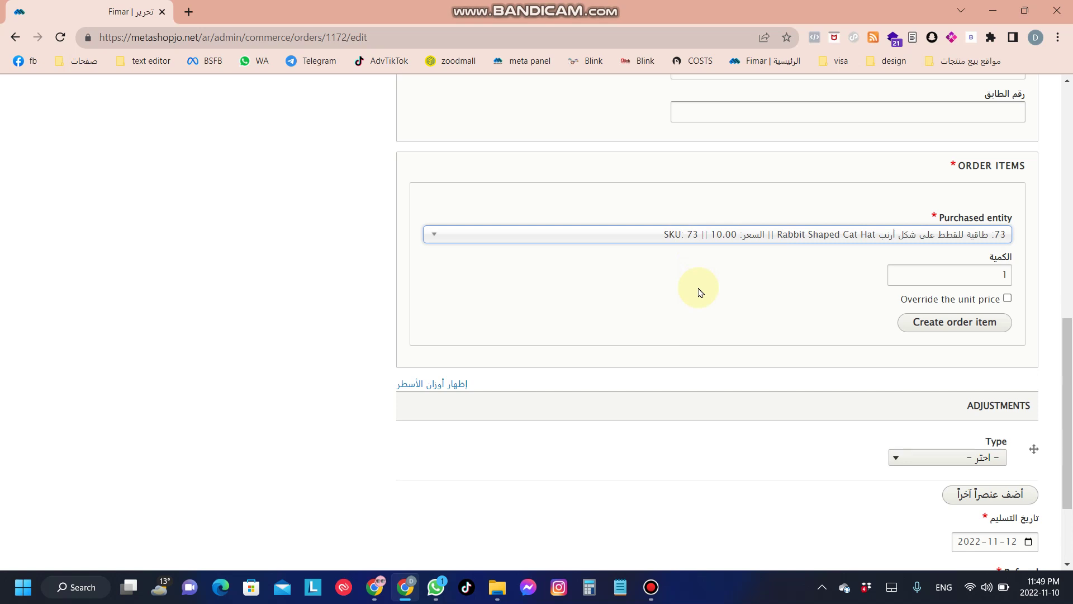
{"action": "left_click", "coordinate": [1007, 299]}
{"action": "left_click", "coordinate": [981, 337]}
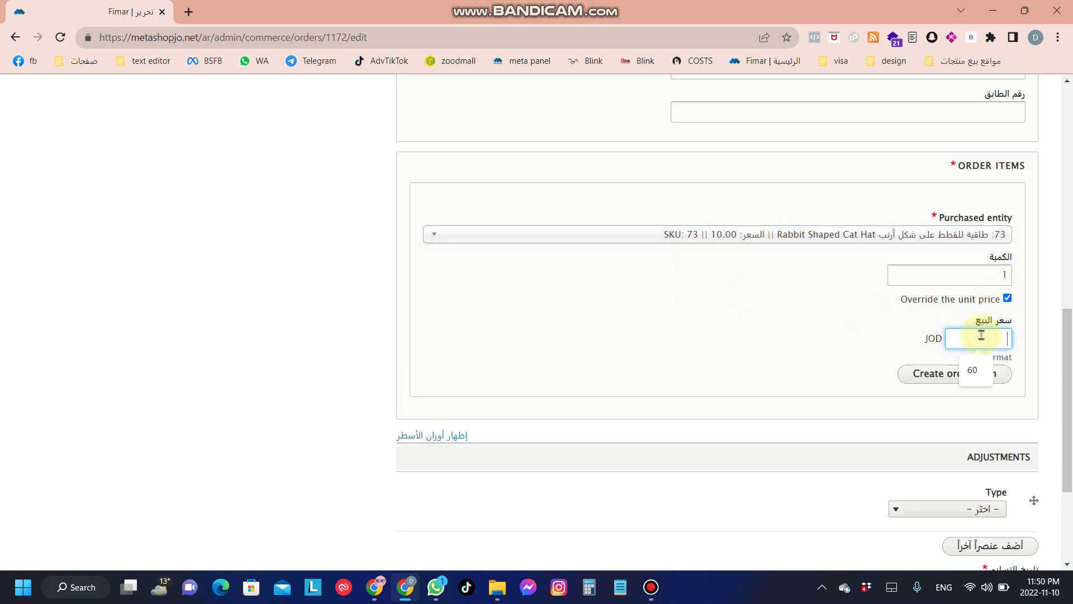
{"action": "type", "text": "15"}
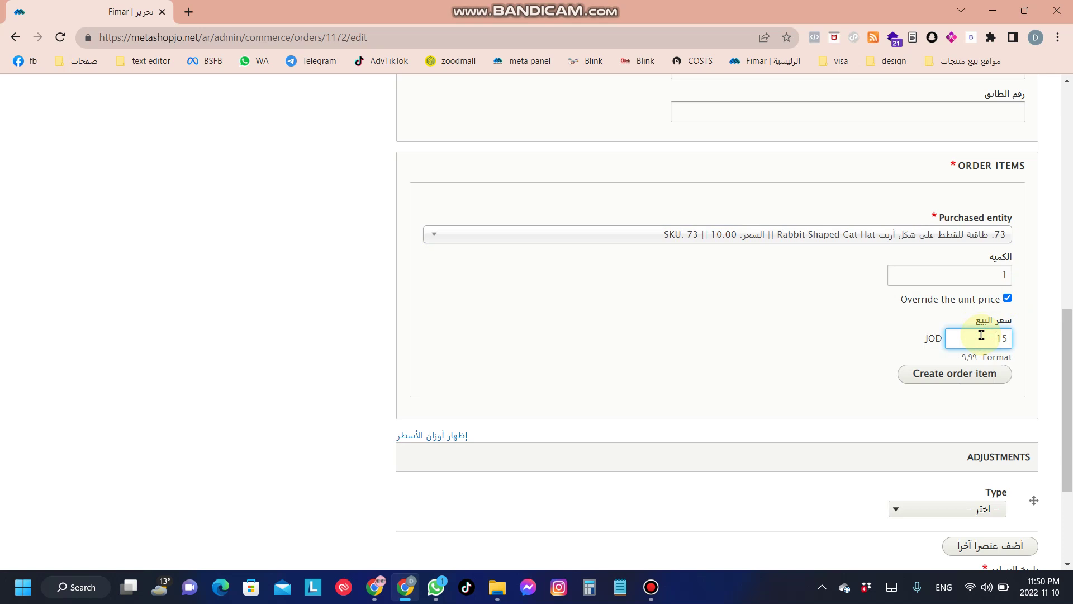
{"action": "left_click", "coordinate": [938, 378]}
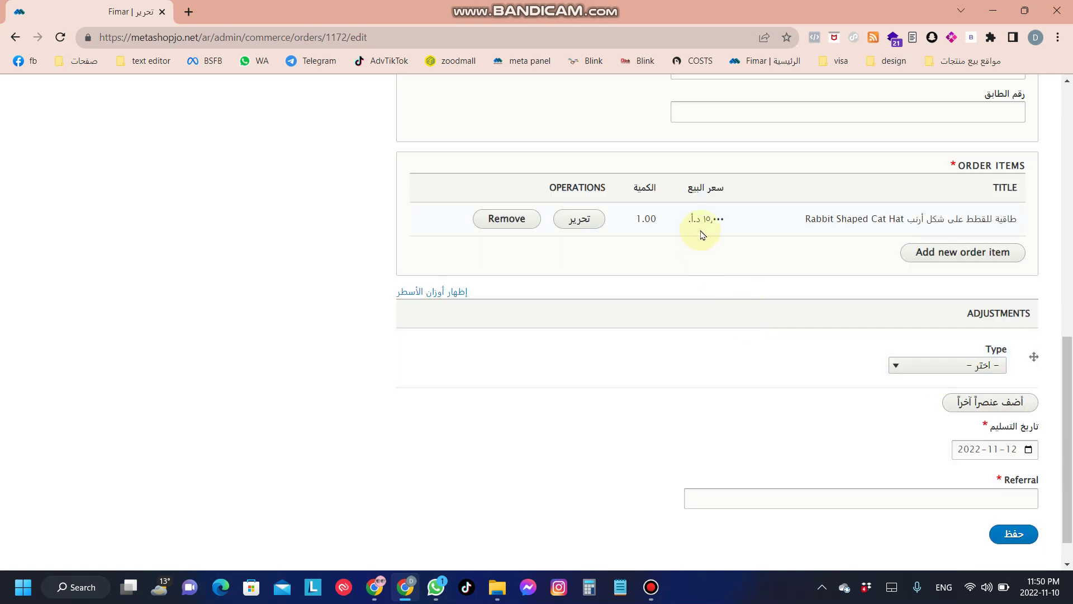
{"action": "left_click_drag", "start_coordinate": [712, 218], "coordinate": [692, 219]}
Step: Add product 1055, the anti-theft inner bag, as a second order item
{"action": "left_click", "coordinate": [673, 263]}
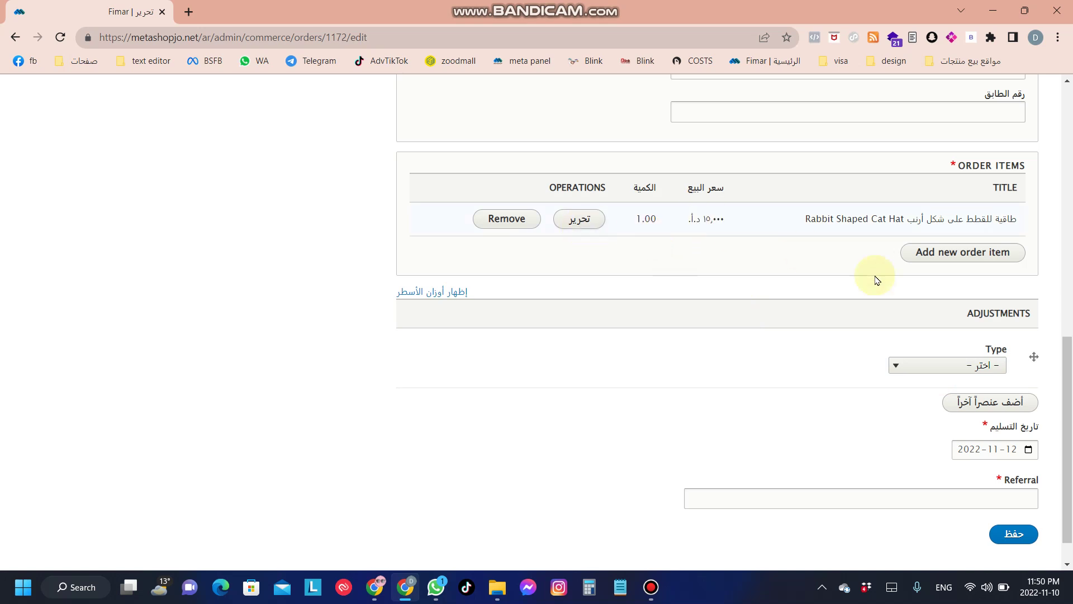
{"action": "left_click", "coordinate": [935, 257]}
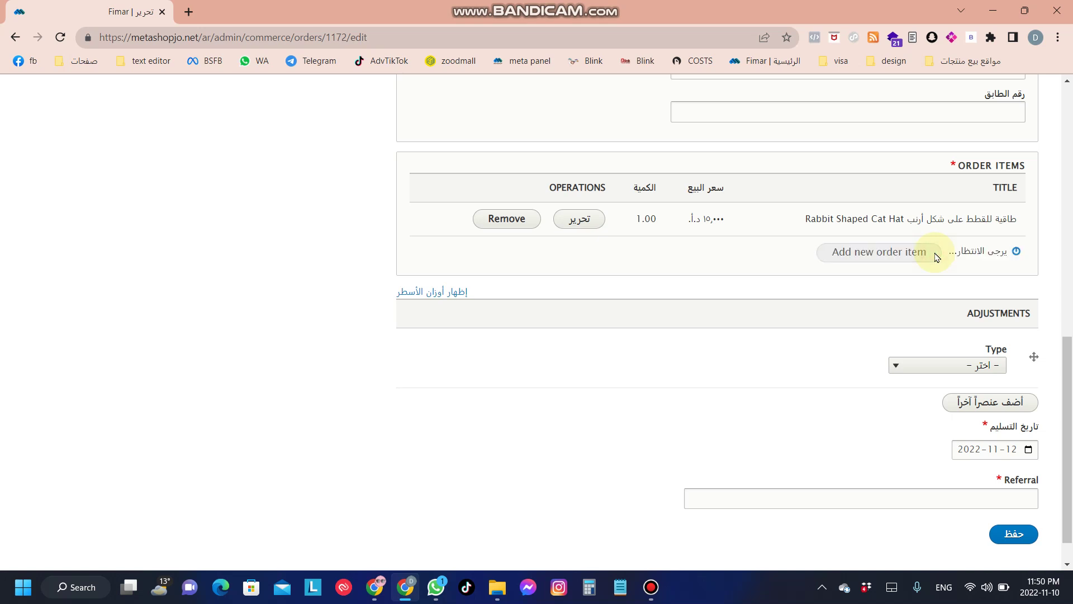
{"action": "left_click", "coordinate": [945, 302]}
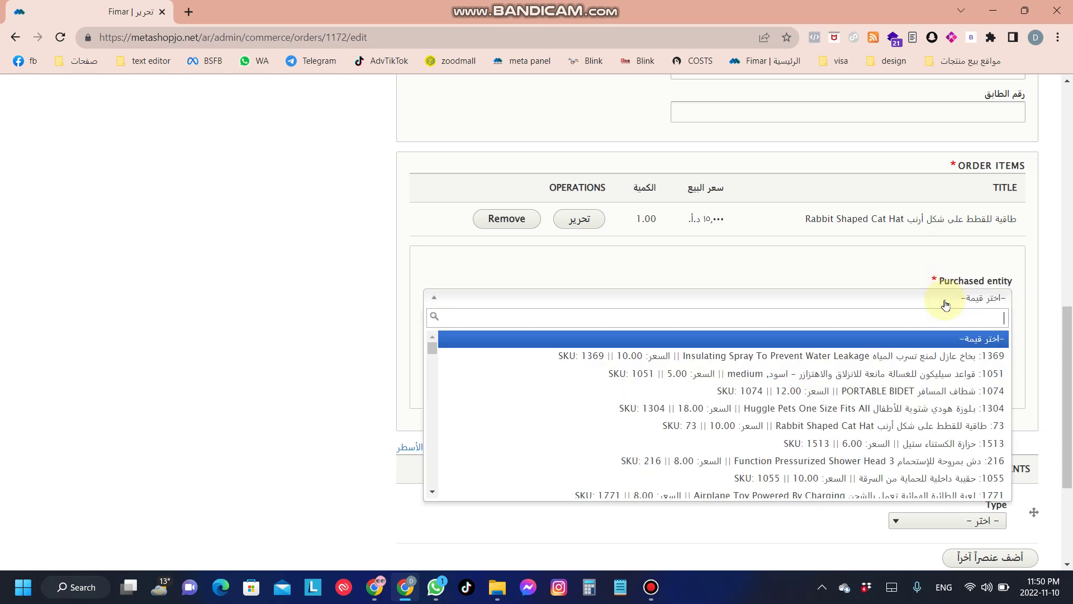
{"action": "left_click", "coordinate": [966, 478]}
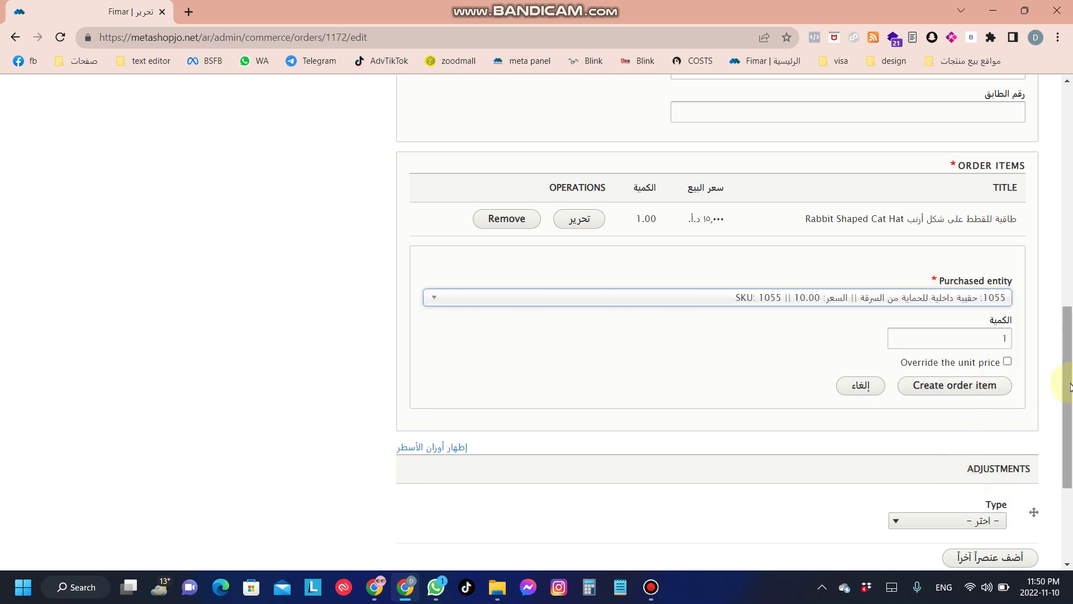
{"action": "left_click_drag", "start_coordinate": [1068, 395], "coordinate": [1071, 475]}
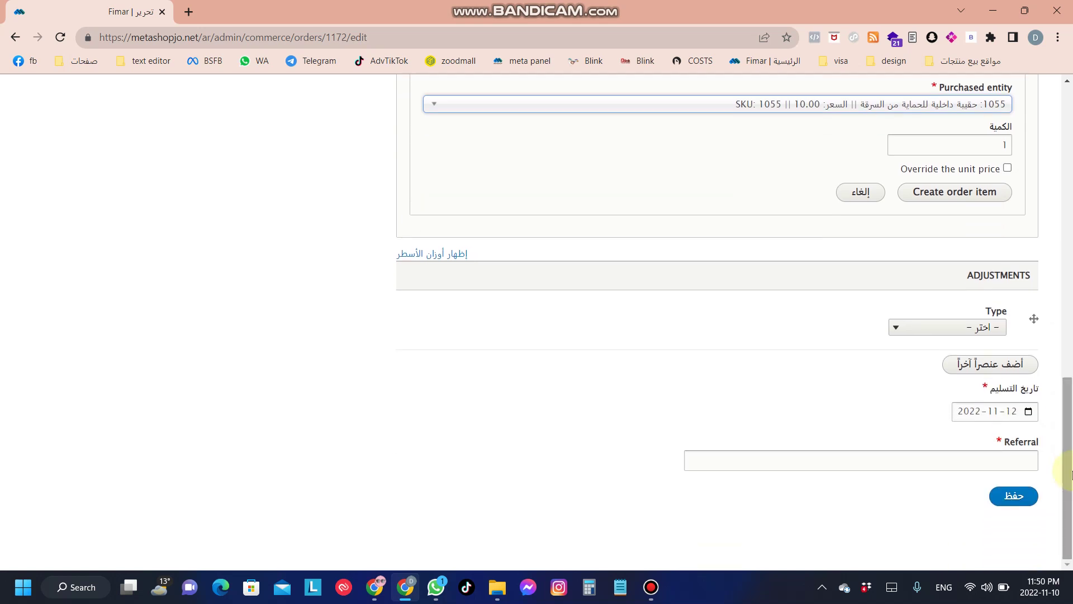
Step: Enter 'll' in the Referral field and save the order as order 410
{"action": "left_click", "coordinate": [1006, 462]}
{"action": "type", "text": "ll"}
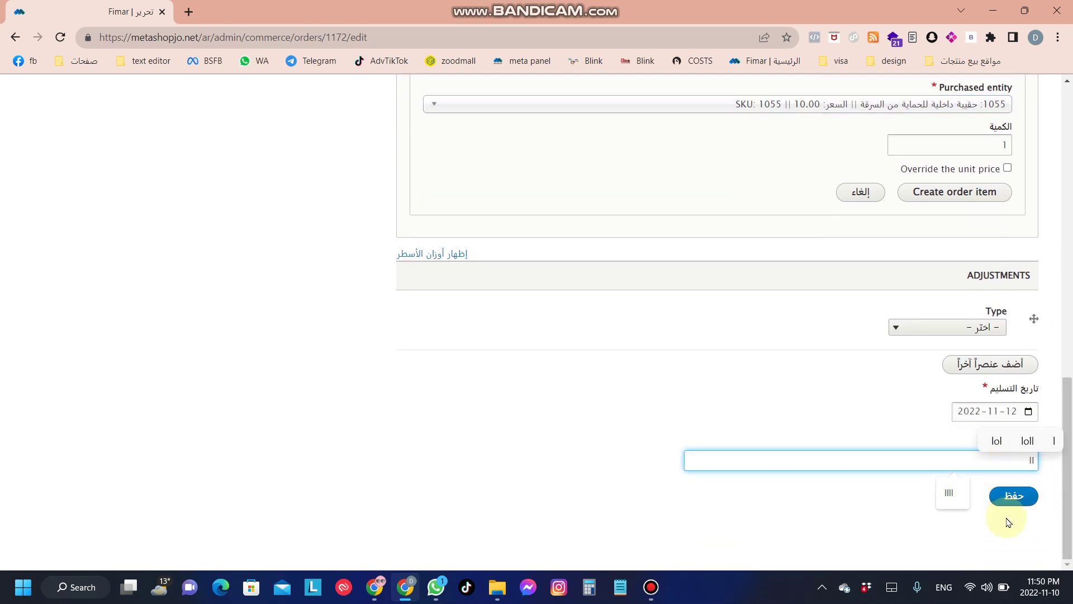
{"action": "left_click", "coordinate": [1009, 497]}
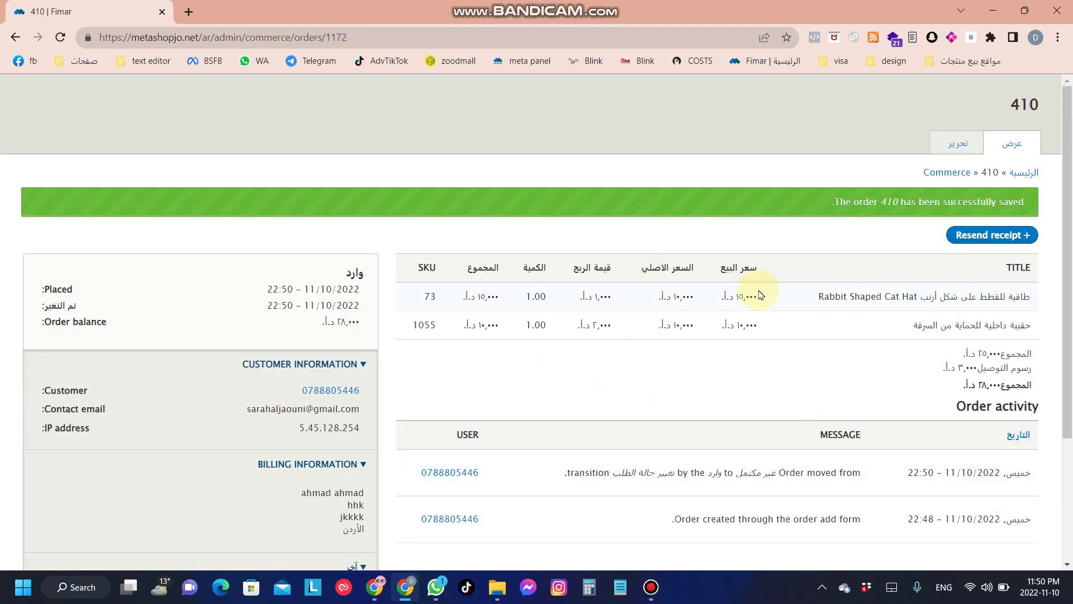
Step: Check order 410's two product sale prices, subtotal, delivery fee and 28.000 total
{"action": "left_click_drag", "start_coordinate": [760, 295], "coordinate": [700, 298]}
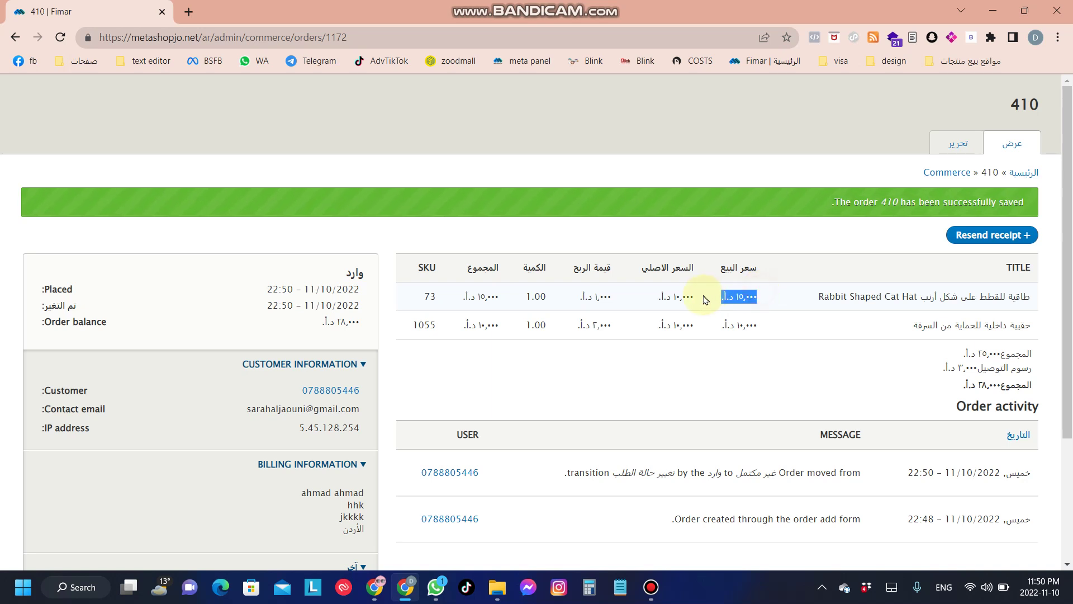
{"action": "left_click", "coordinate": [703, 298]}
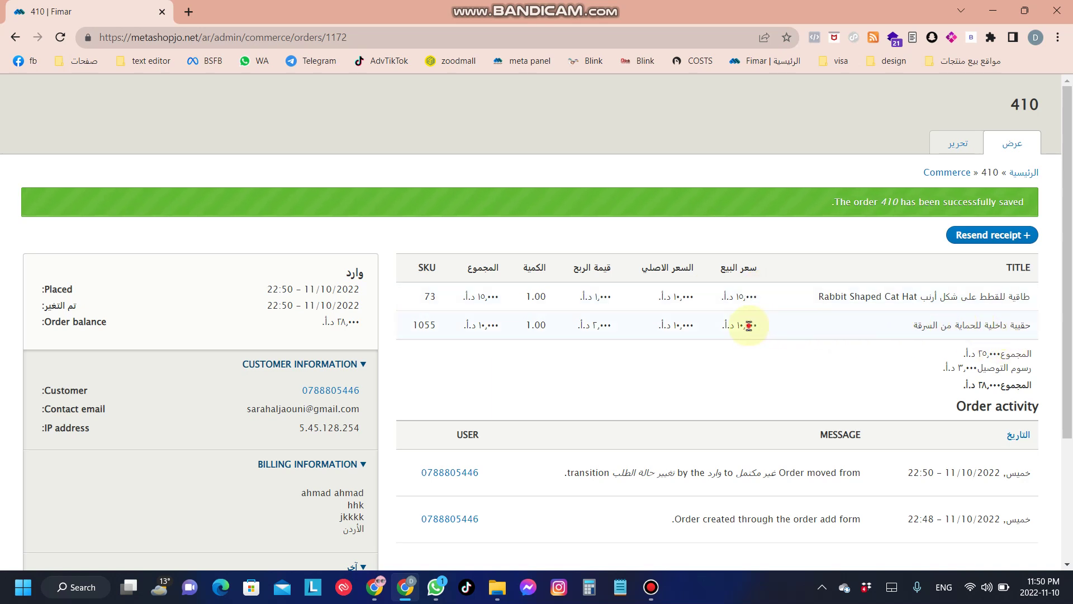
{"action": "left_click_drag", "start_coordinate": [749, 325], "coordinate": [718, 326]}
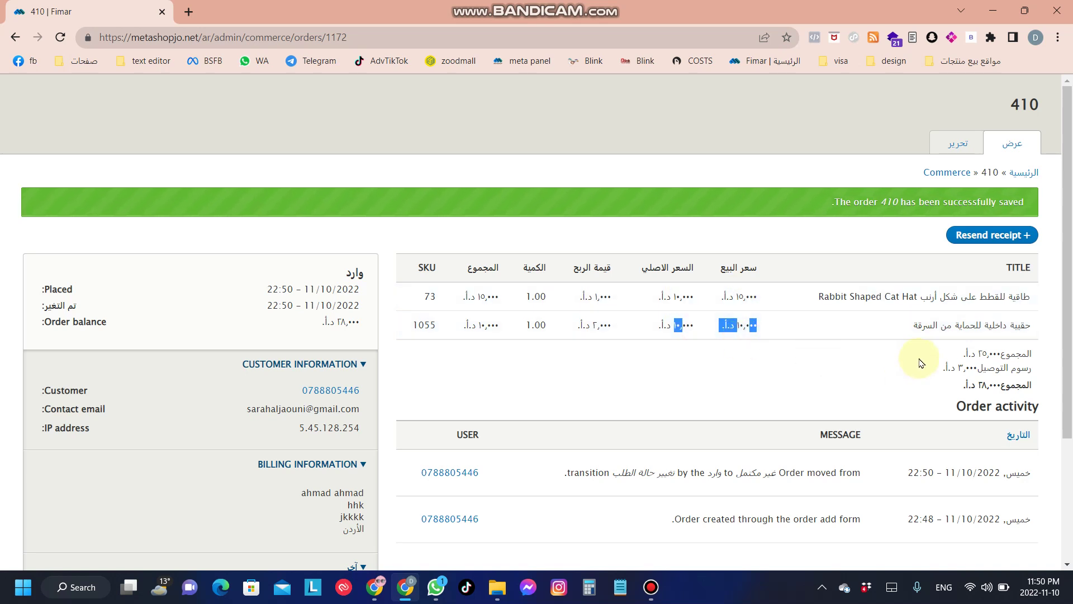
{"action": "left_click_drag", "start_coordinate": [1001, 353], "coordinate": [1040, 359]}
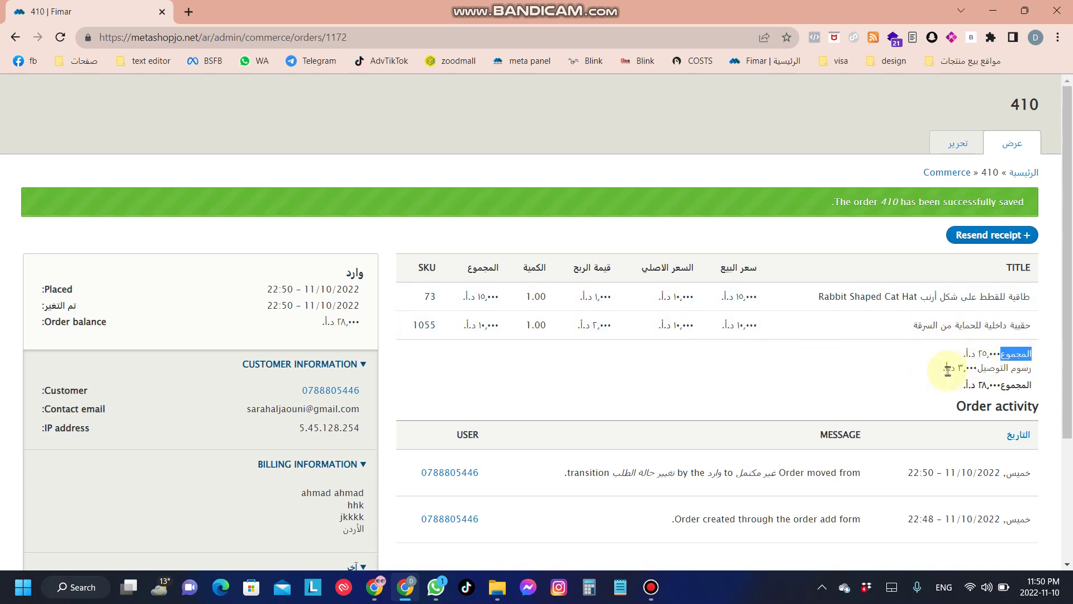
{"action": "left_click_drag", "start_coordinate": [943, 370], "coordinate": [1003, 387]}
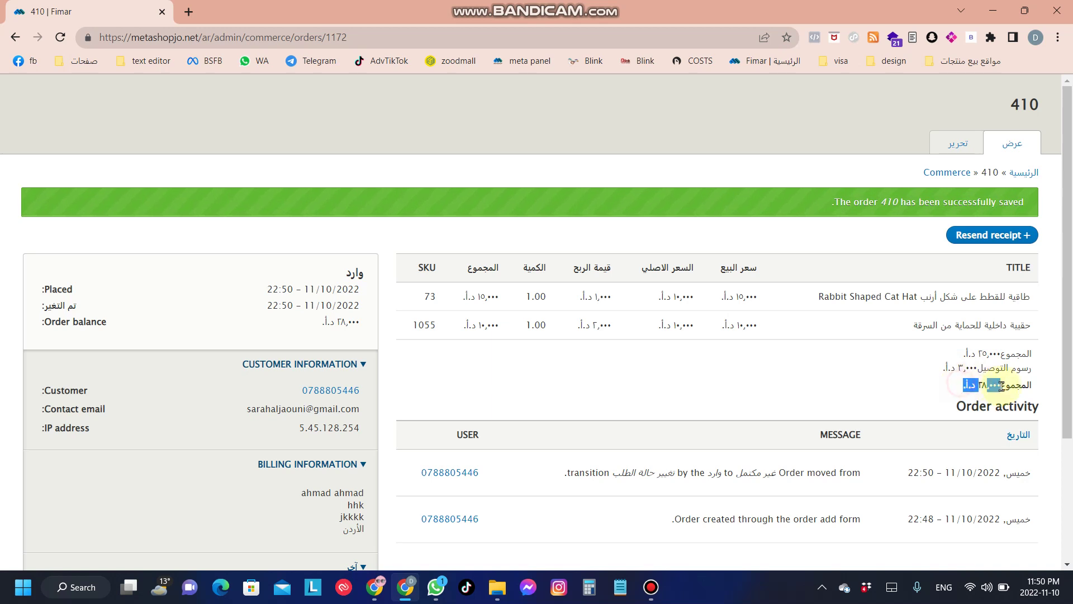
{"action": "left_click", "coordinate": [760, 393]}
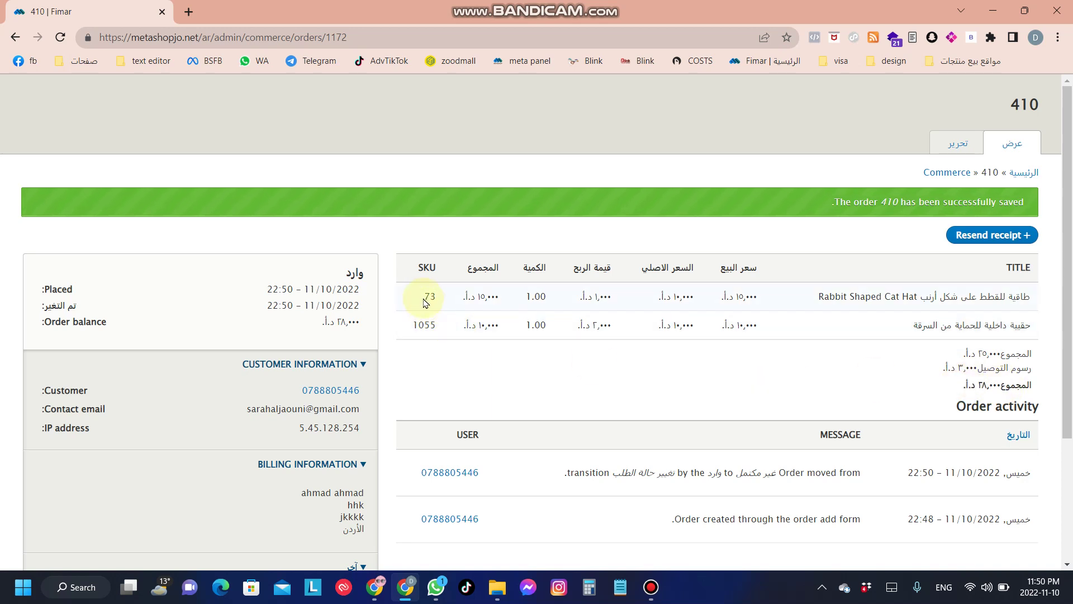
Step: Review the product rows, then go to the storefront home page via الرئيسية
{"action": "left_click_drag", "start_coordinate": [416, 293], "coordinate": [455, 323]}
{"action": "left_click", "coordinate": [460, 335]}
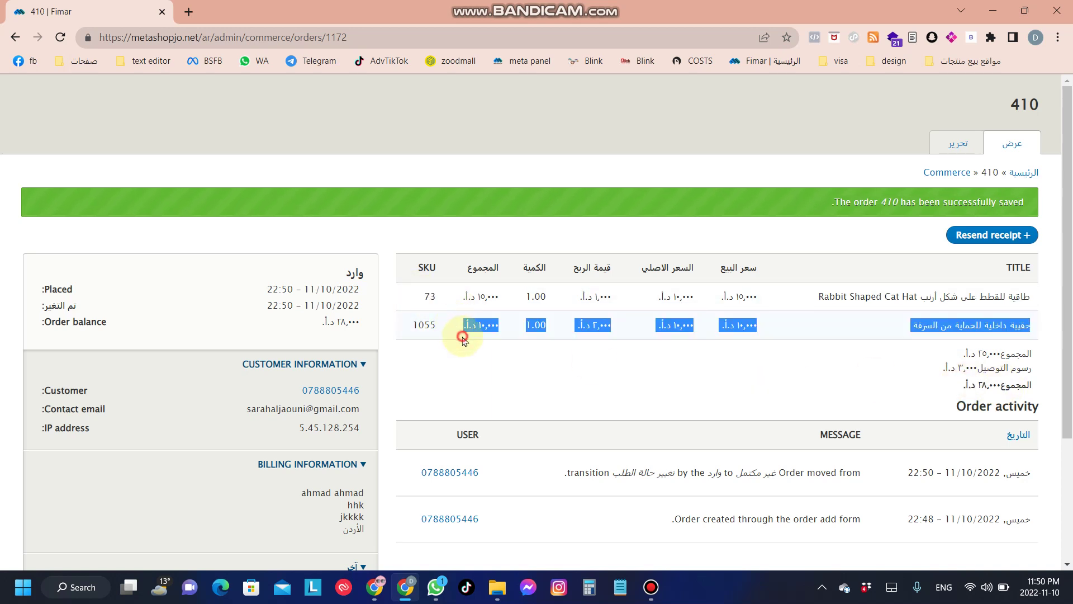
{"action": "left_click_drag", "start_coordinate": [1069, 339], "coordinate": [1068, 106]}
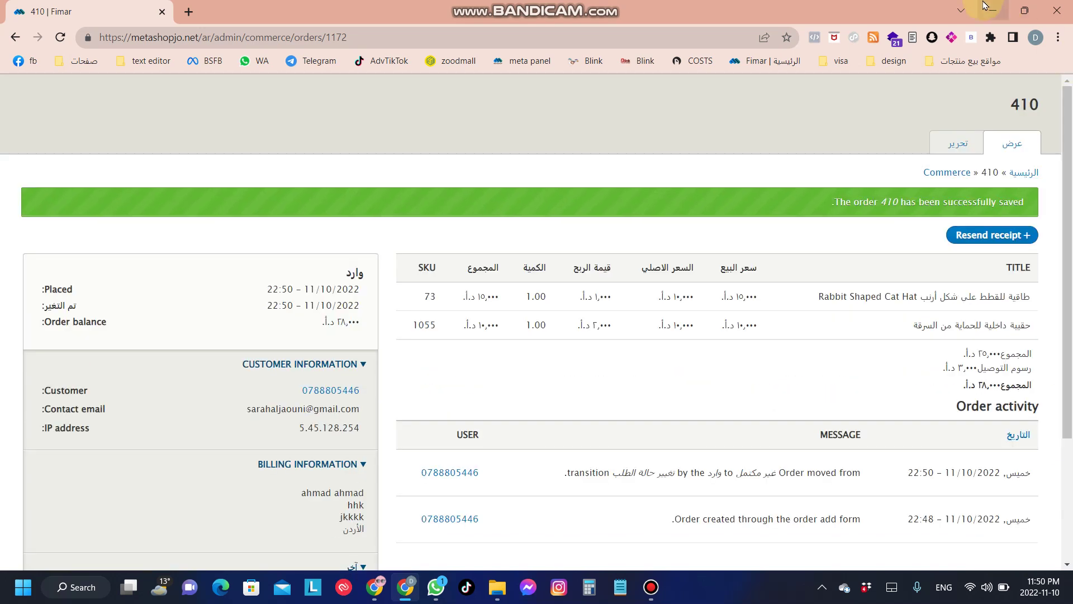
{"action": "left_click", "coordinate": [1023, 173]}
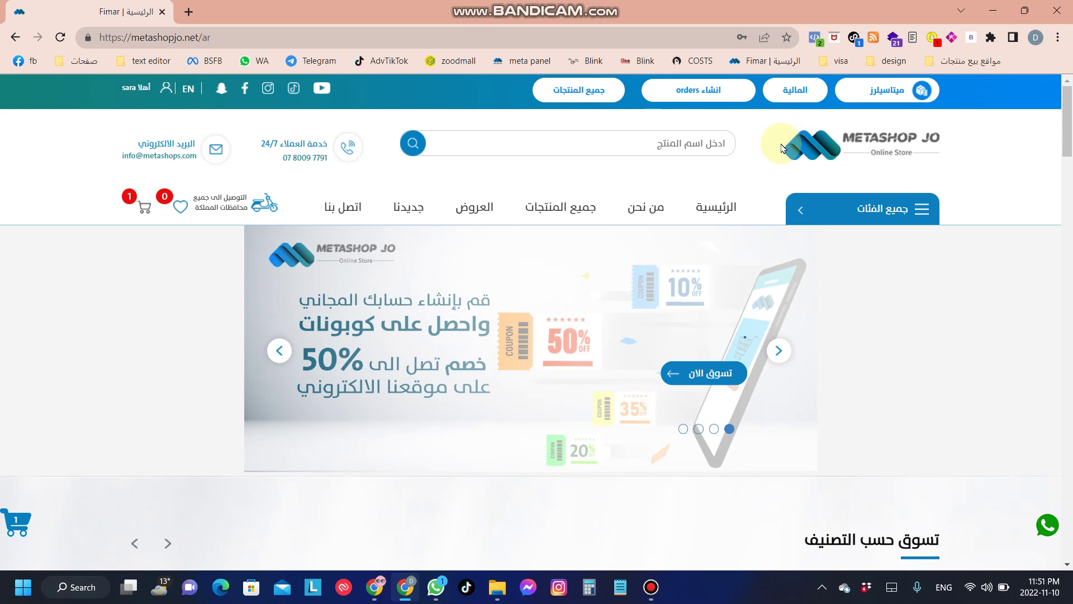
Step: Open the storefront's provider finance (المالية) page from the top bar
{"action": "left_click", "coordinate": [796, 93]}
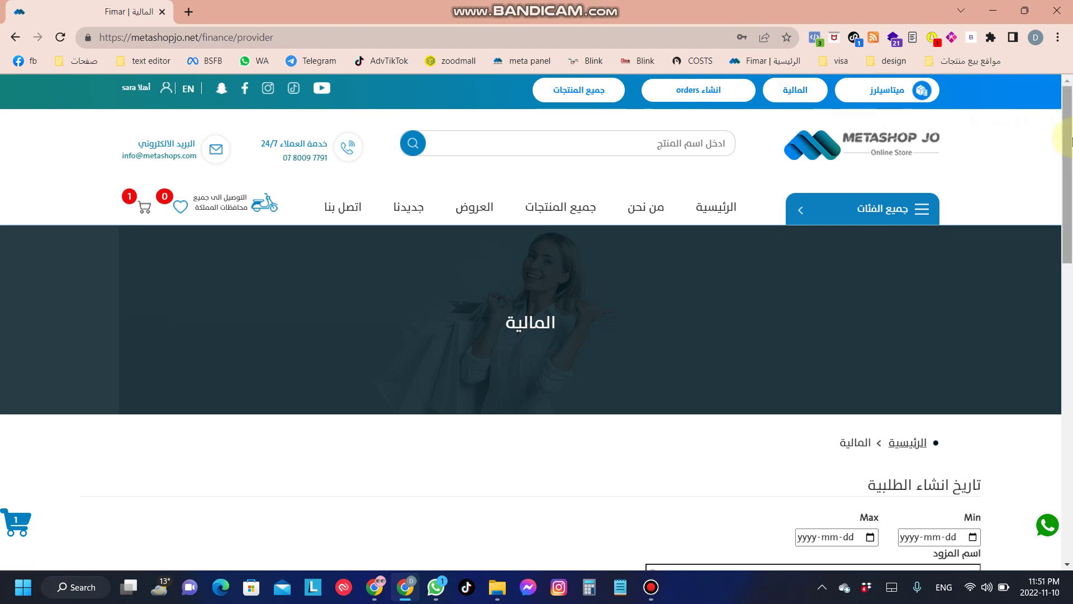
Step: Scroll past the creation, delivery and accounting date filters to the table listing order 410
{"action": "left_click_drag", "start_coordinate": [1070, 141], "coordinate": [1070, 272]}
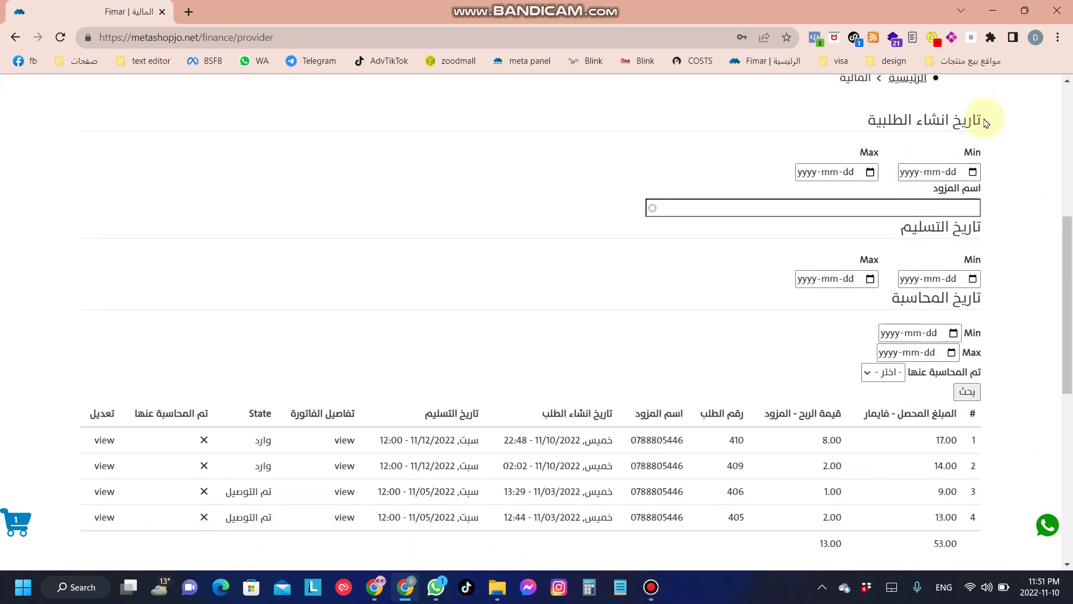
{"action": "left_click_drag", "start_coordinate": [985, 122], "coordinate": [823, 124]}
{"action": "left_click", "coordinate": [823, 122]}
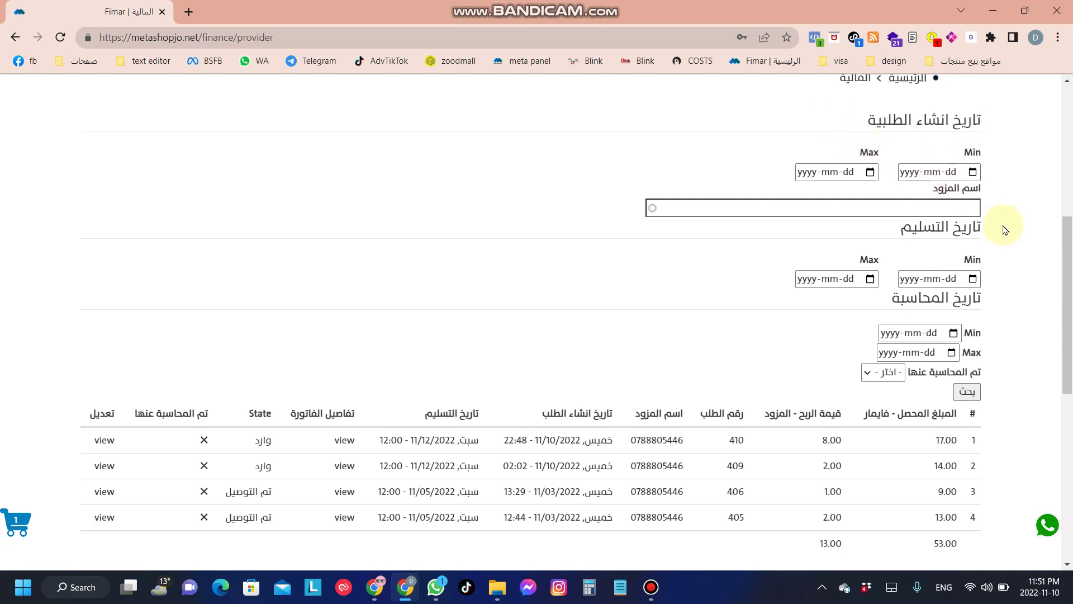
{"action": "left_click_drag", "start_coordinate": [1005, 225], "coordinate": [833, 239]}
{"action": "left_click", "coordinate": [836, 242]}
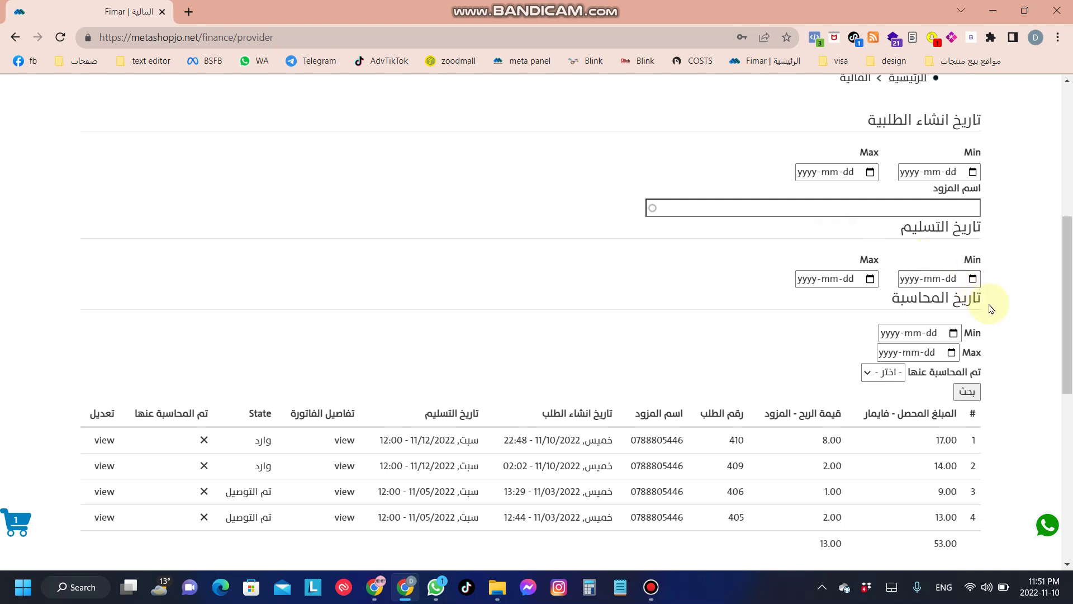
{"action": "left_click_drag", "start_coordinate": [995, 308], "coordinate": [855, 313]}
{"action": "left_click", "coordinate": [856, 318]}
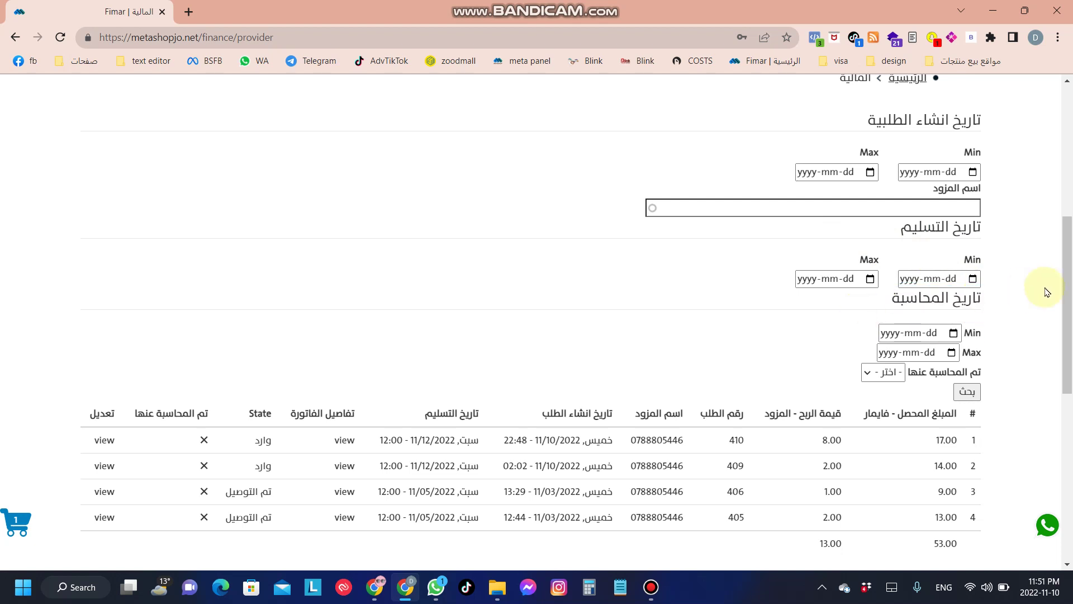
{"action": "left_click_drag", "start_coordinate": [1070, 288], "coordinate": [1071, 359]}
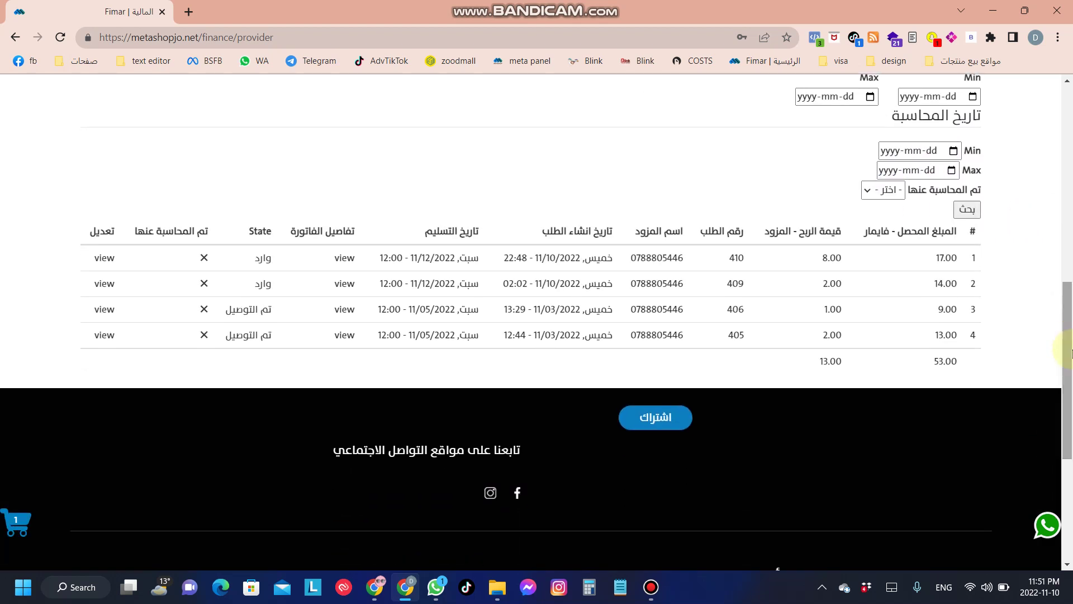
{"action": "double_click", "coordinate": [945, 257]}
{"action": "left_click_drag", "start_coordinate": [894, 280], "coordinate": [971, 312]}
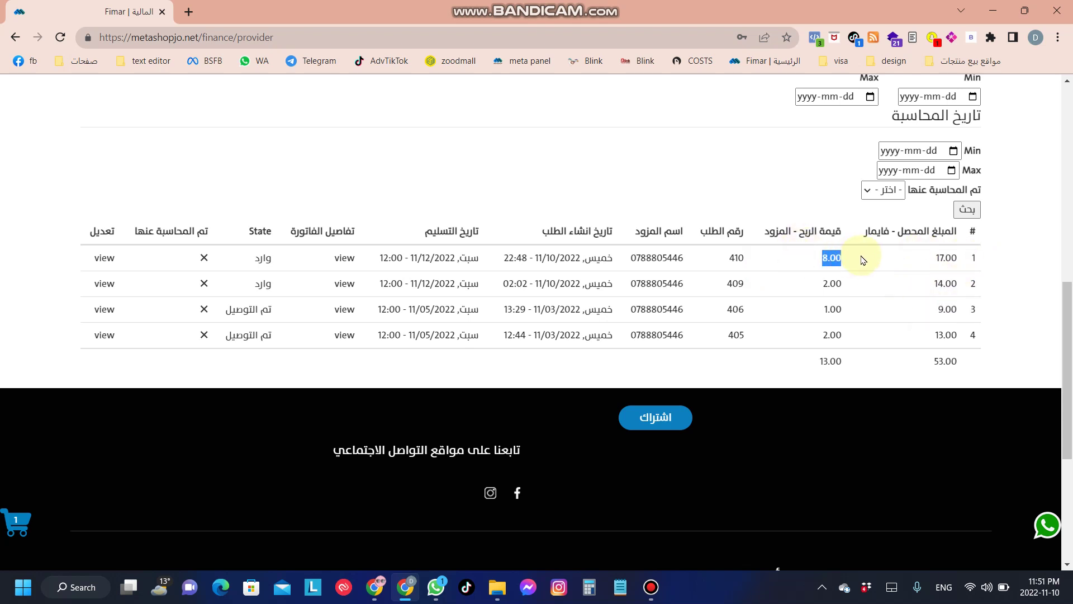
{"action": "left_click_drag", "start_coordinate": [810, 283], "coordinate": [887, 284]}
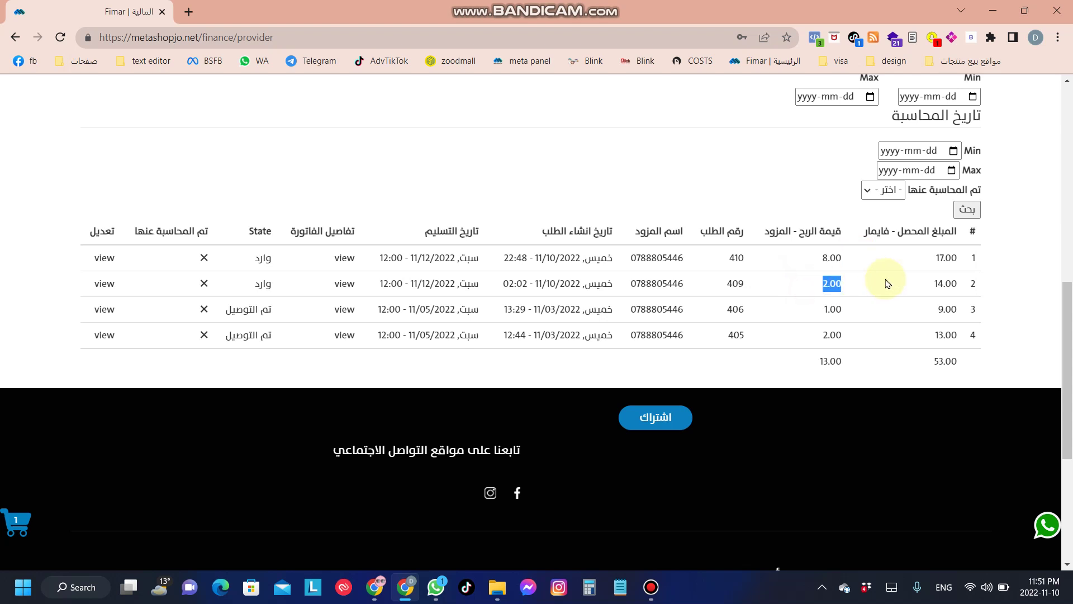
{"action": "left_click", "coordinate": [820, 307]}
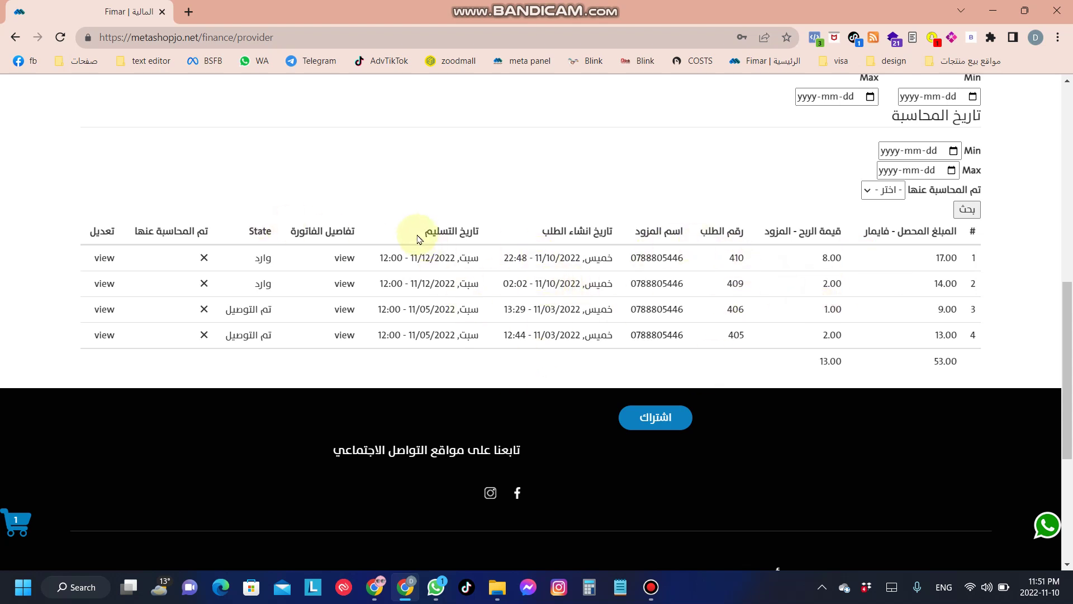
{"action": "left_click_drag", "start_coordinate": [491, 234], "coordinate": [428, 237]}
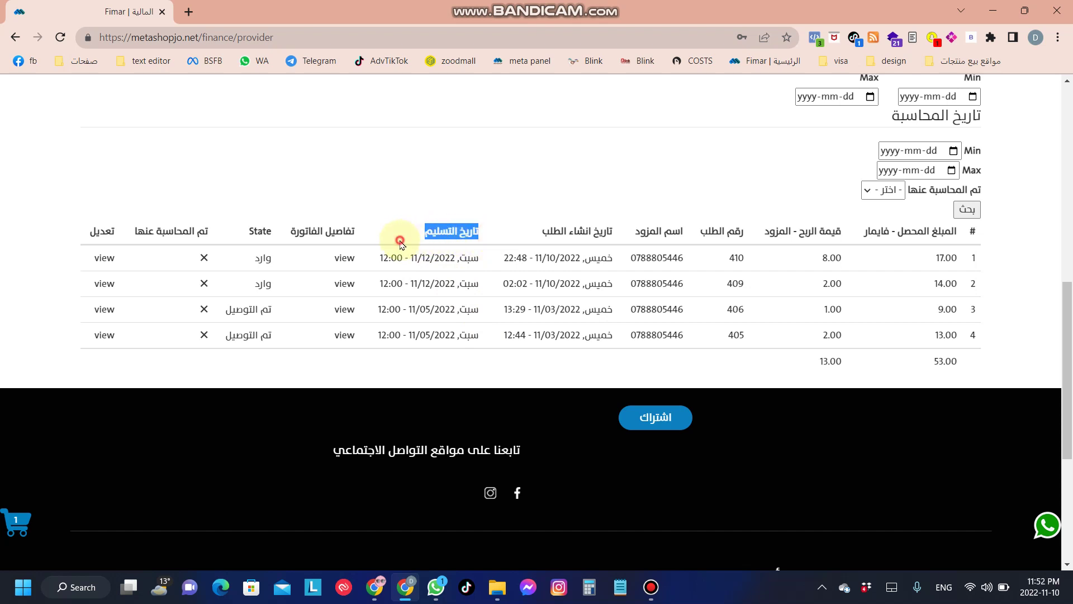
{"action": "left_click", "coordinate": [376, 240]}
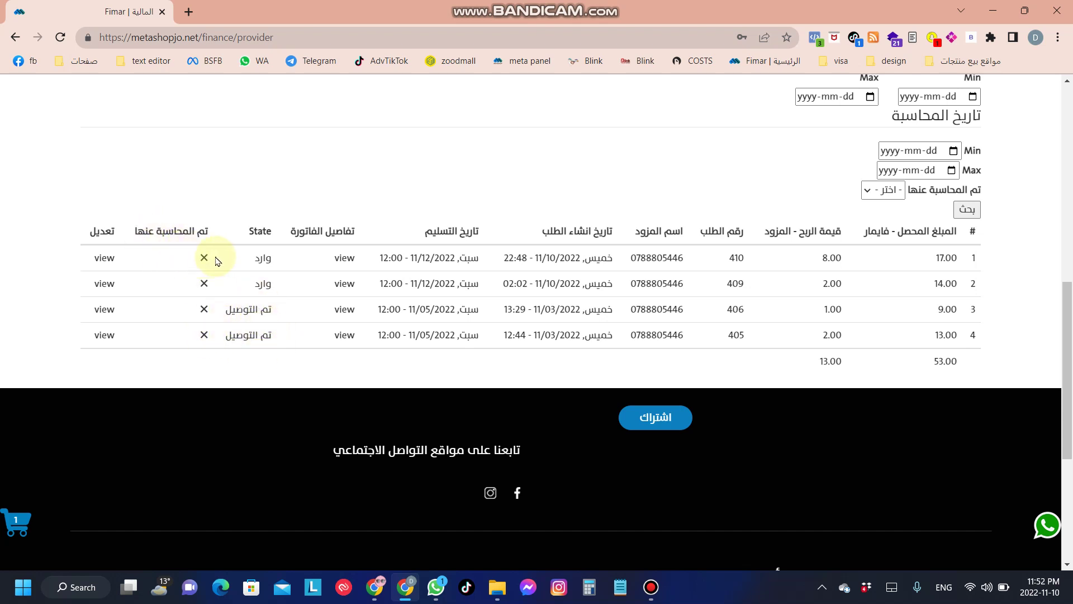
{"action": "left_click", "coordinate": [187, 264]}
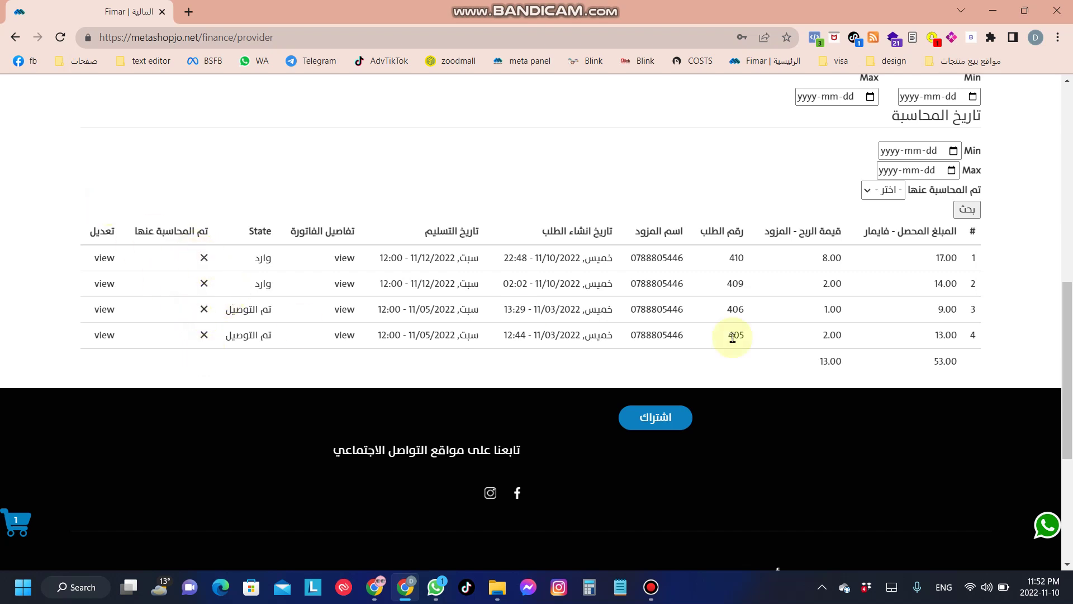
{"action": "left_click_drag", "start_coordinate": [812, 364], "coordinate": [883, 366]}
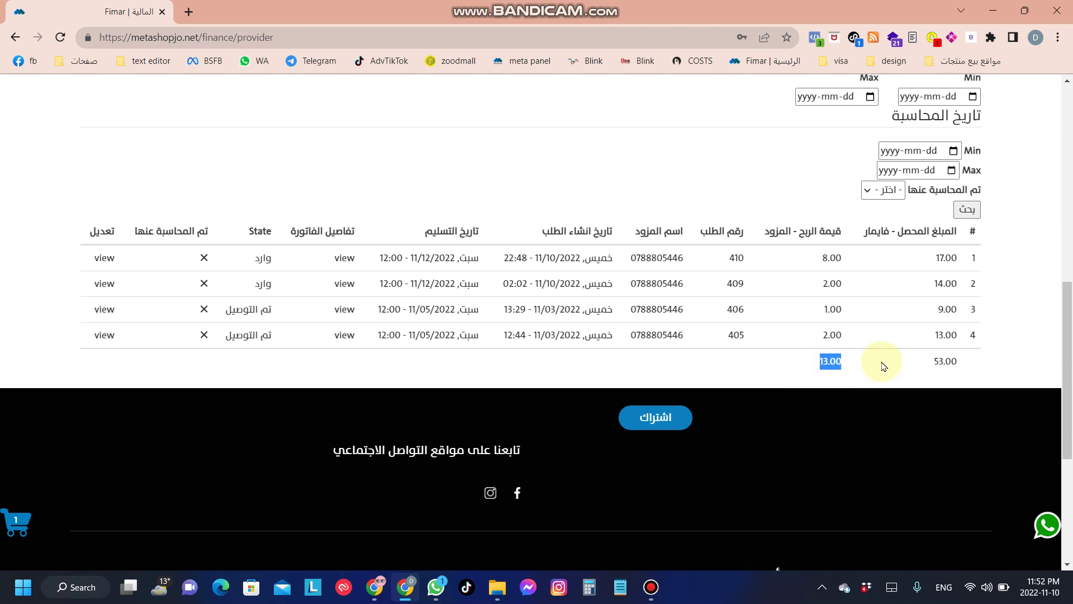
{"action": "left_click", "coordinate": [883, 366]}
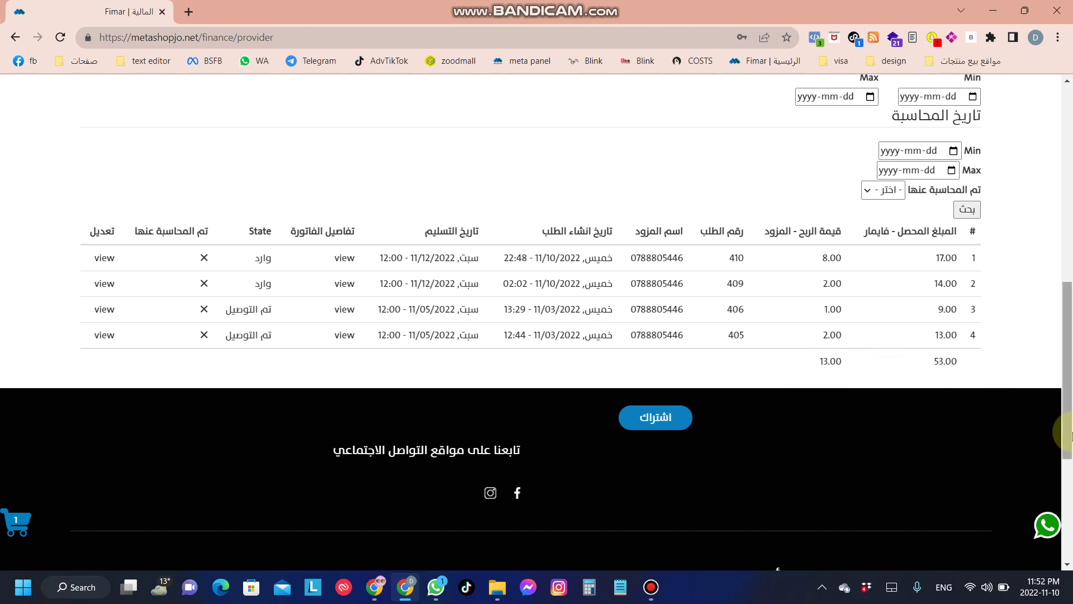
{"action": "left_click_drag", "start_coordinate": [1070, 433], "coordinate": [1070, 405]}
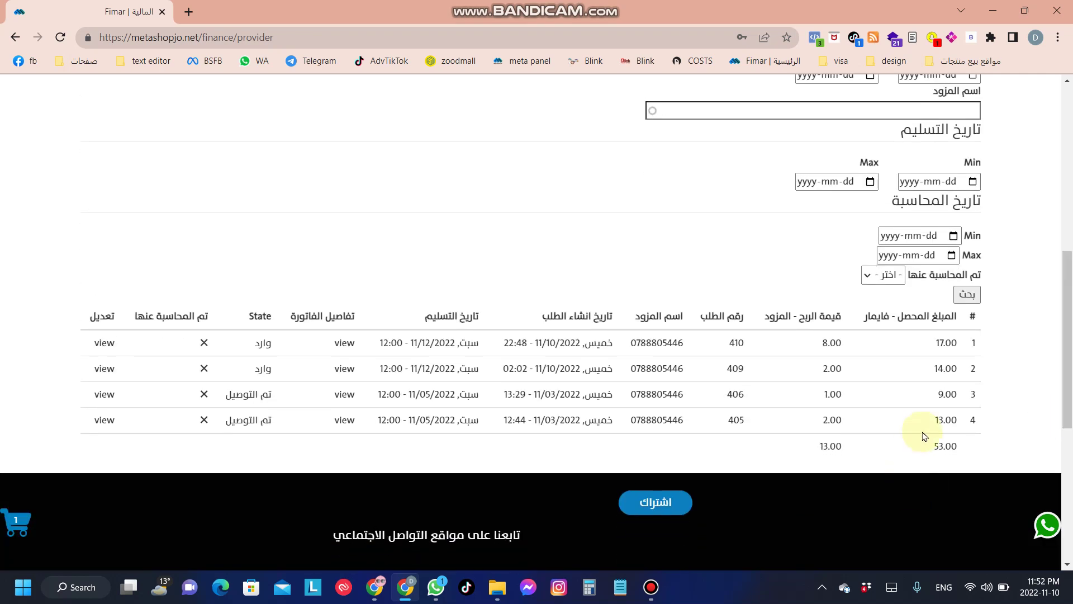
{"action": "left_click_drag", "start_coordinate": [922, 445], "coordinate": [980, 444]}
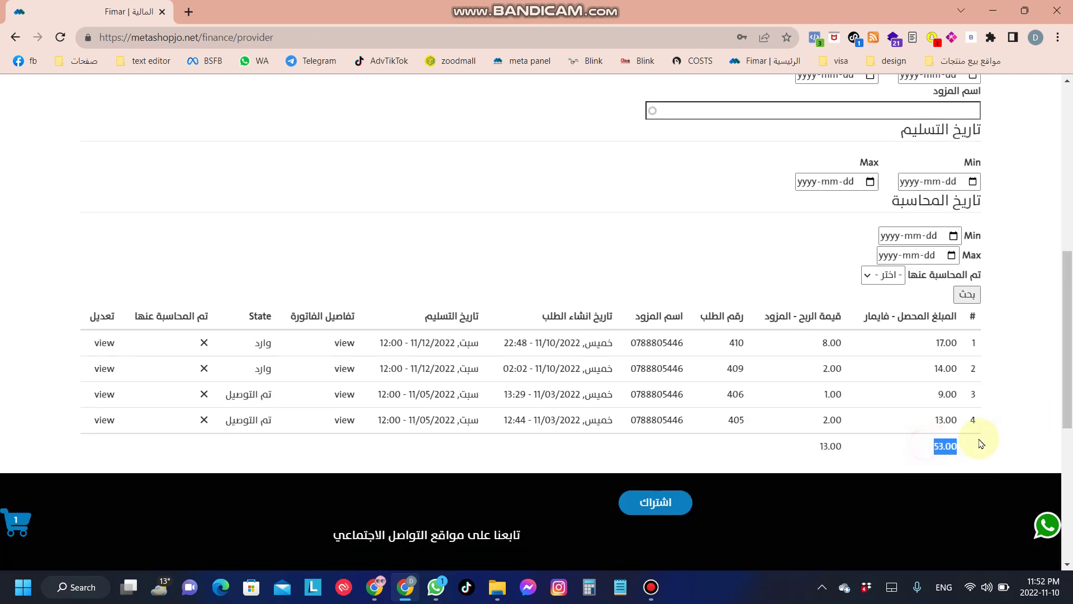
{"action": "left_click", "coordinate": [1006, 395]}
{"action": "left_click_drag", "start_coordinate": [955, 342], "coordinate": [946, 438]}
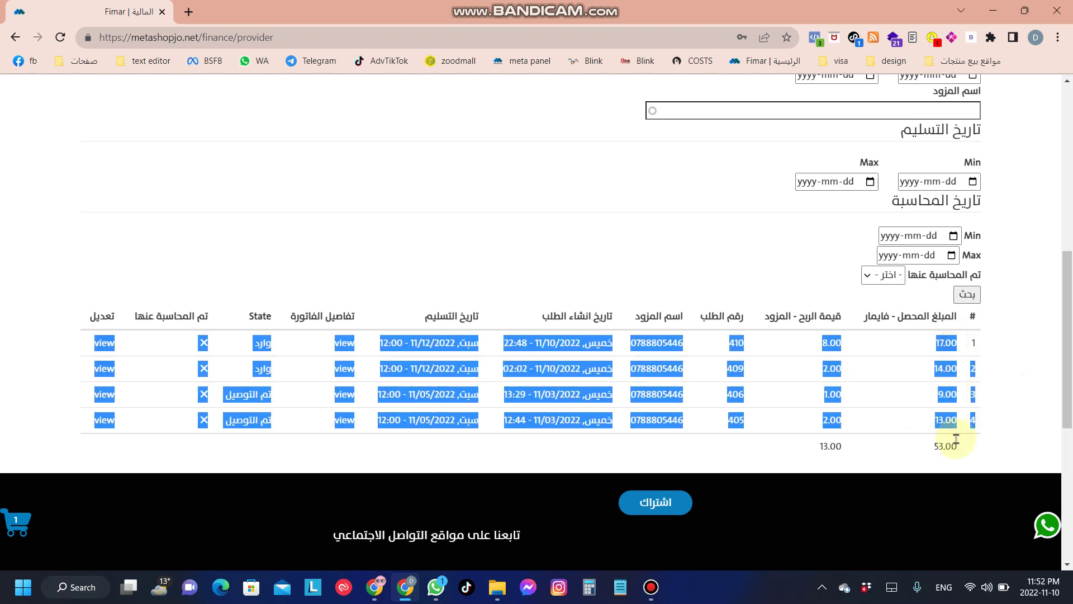
{"action": "left_click", "coordinate": [957, 439]}
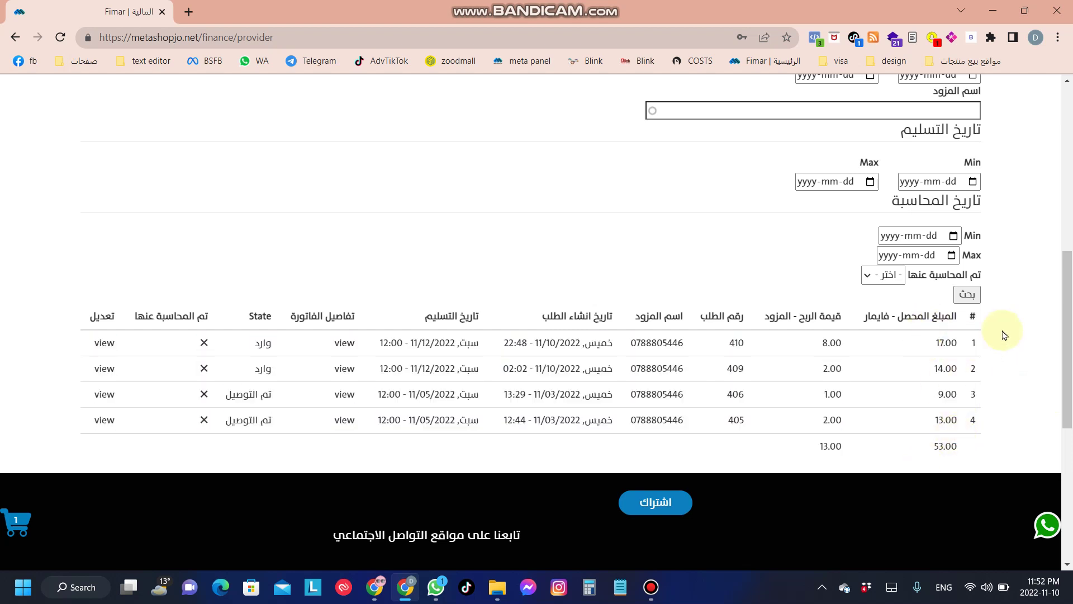
{"action": "left_click_drag", "start_coordinate": [1069, 339], "coordinate": [1069, 130]}
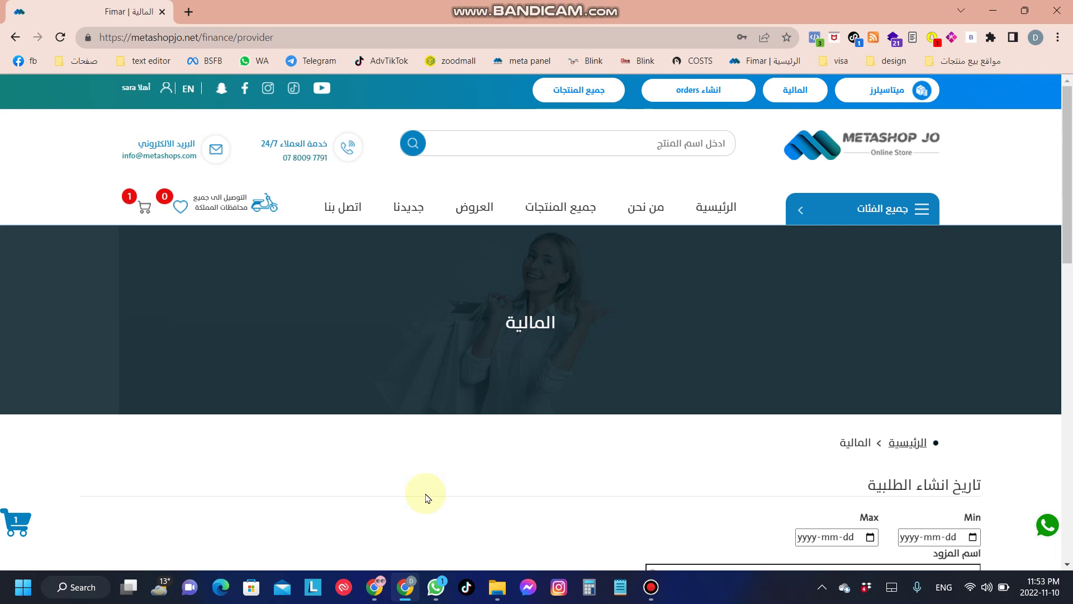
Step: Bring up the Bandicam main window from the taskbar
{"action": "left_click", "coordinate": [649, 591]}
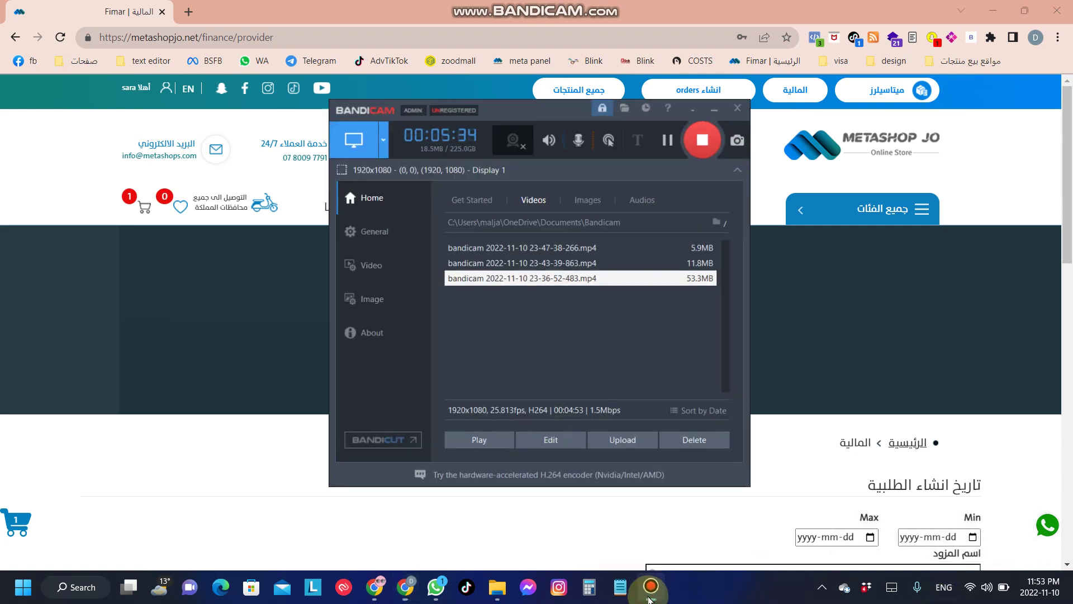